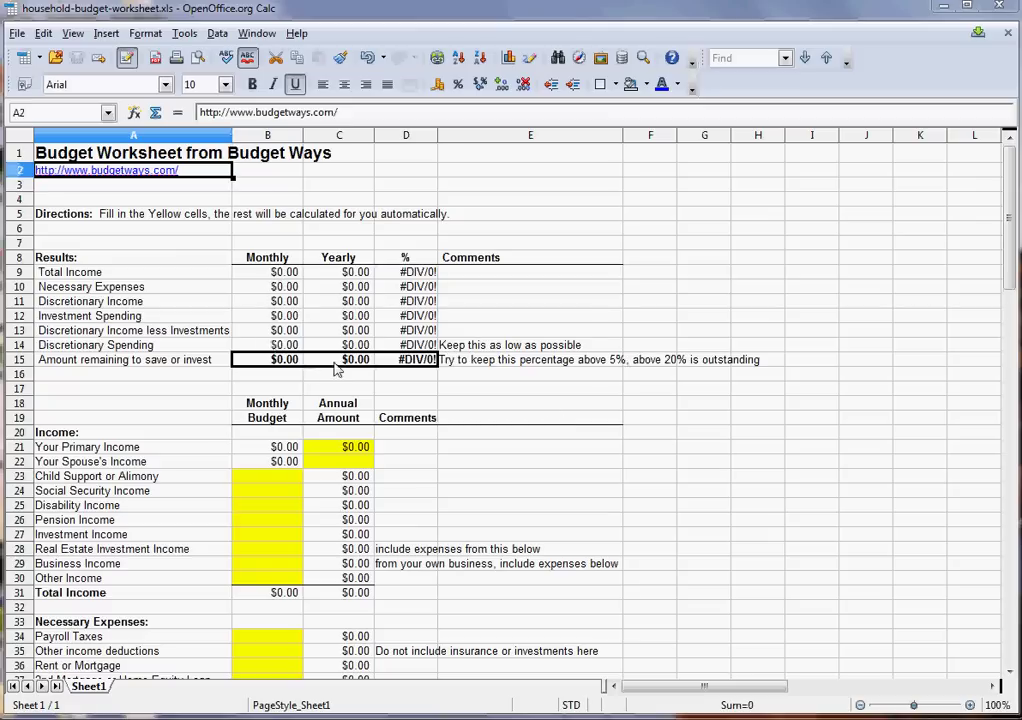
Examine the Results summary rows and the Income section of the budget worksheet.
{"action": "left_click", "coordinate": [277, 244]}
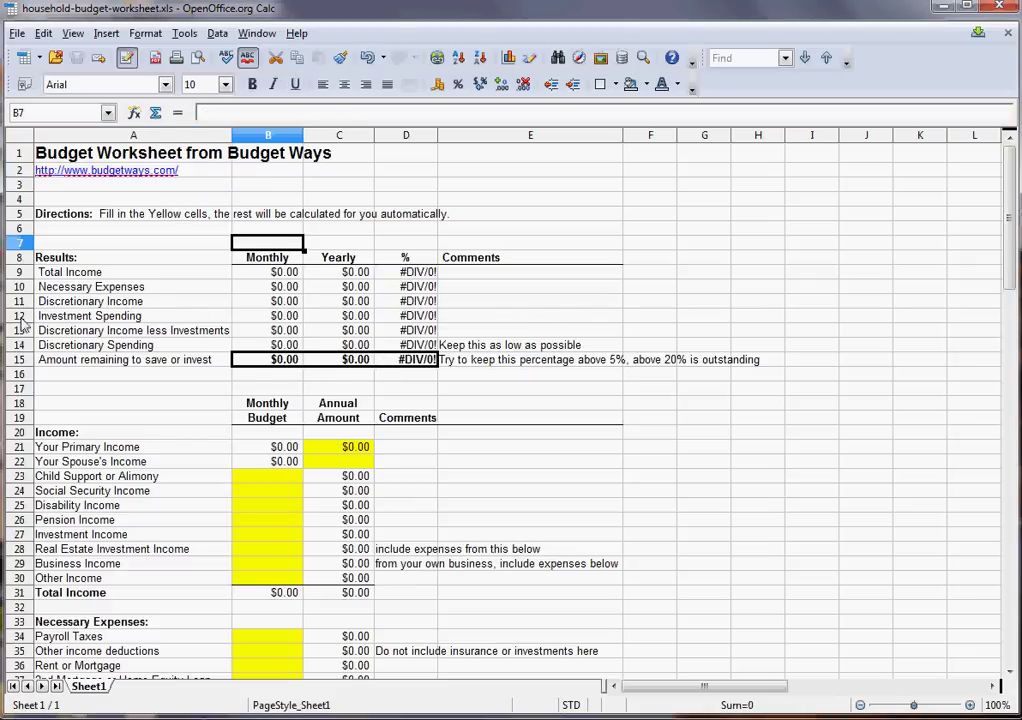
{"action": "left_click_drag", "start_coordinate": [52, 262], "coordinate": [60, 359]}
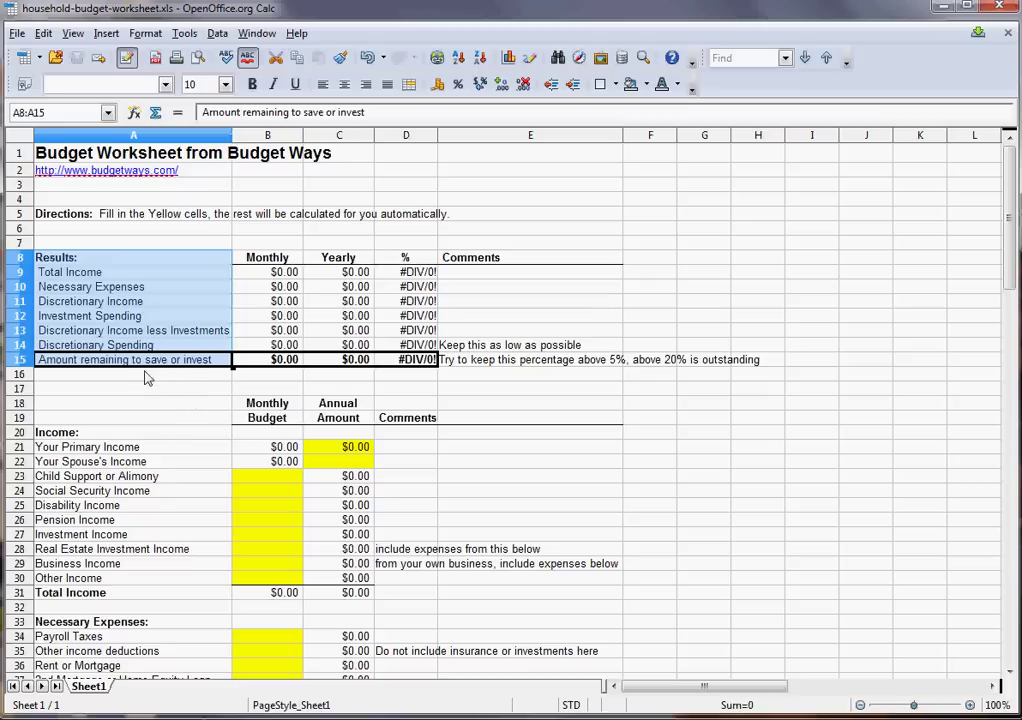
{"action": "left_click", "coordinate": [177, 409]}
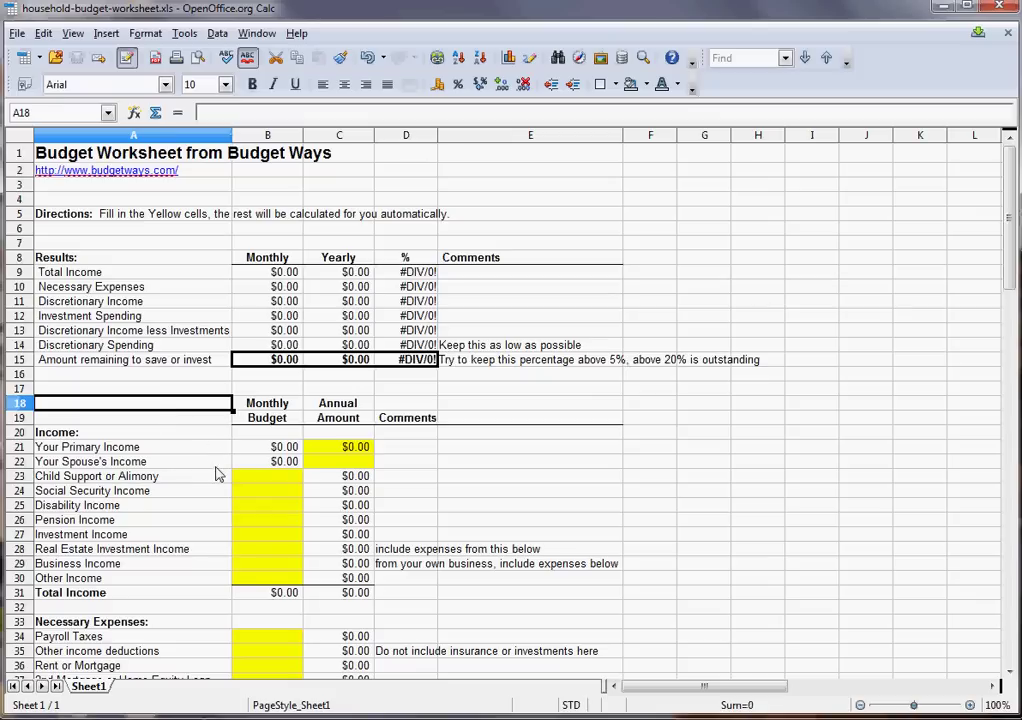
{"action": "scroll", "coordinate": [200, 462], "scroll_direction": "down", "scroll_amount": 1}
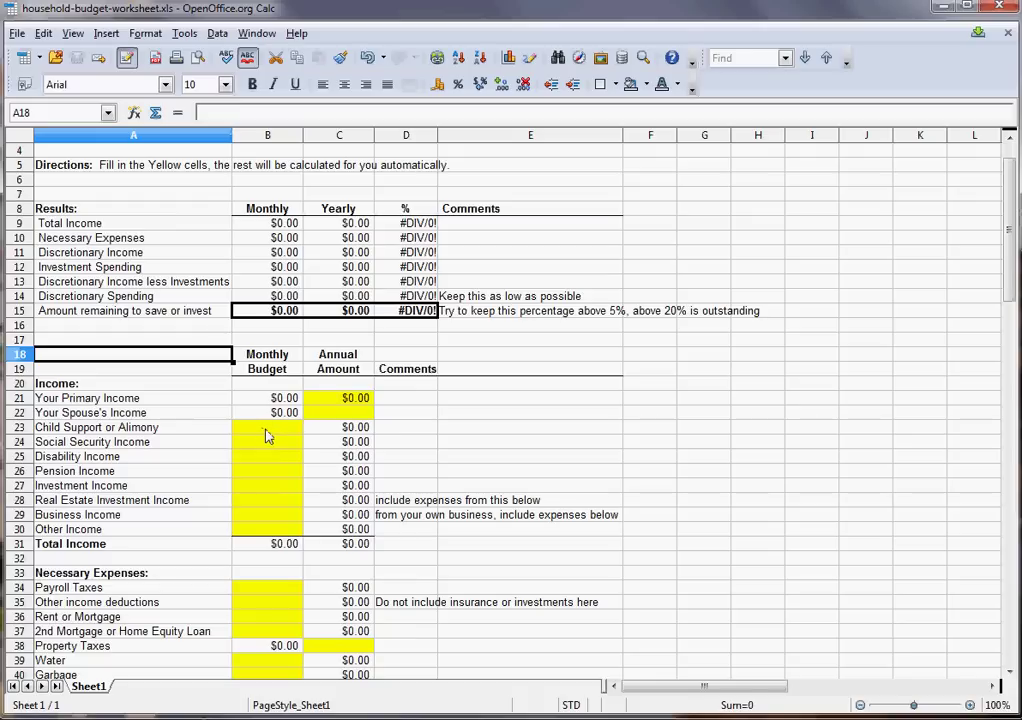
{"action": "left_click", "coordinate": [60, 385]}
{"action": "scroll", "coordinate": [62, 390], "scroll_direction": "down", "scroll_amount": 2}
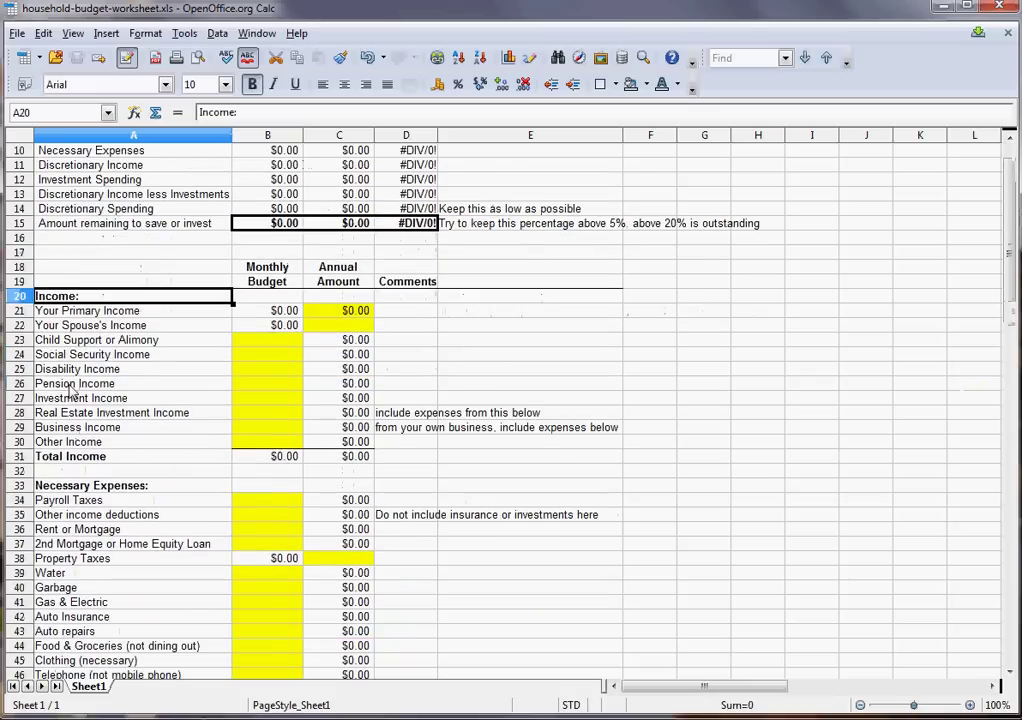
{"action": "scroll", "coordinate": [66, 315], "scroll_direction": "down", "scroll_amount": 1}
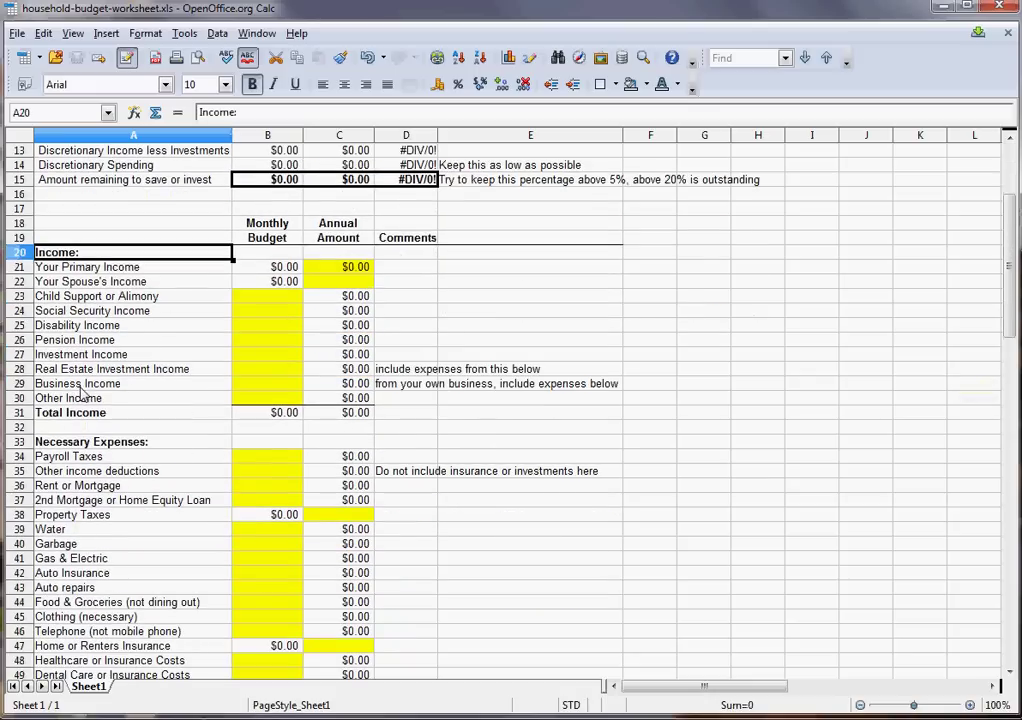
Enter annual amounts of 60000 for Your Primary Income and 60000 for Your Spouse's Income.
{"action": "left_click", "coordinate": [272, 268]}
{"action": "left_click", "coordinate": [326, 267]}
{"action": "scroll", "coordinate": [278, 449], "scroll_direction": "down", "scroll_amount": 2}
{"action": "scroll", "coordinate": [278, 449], "scroll_direction": "up", "scroll_amount": 4}
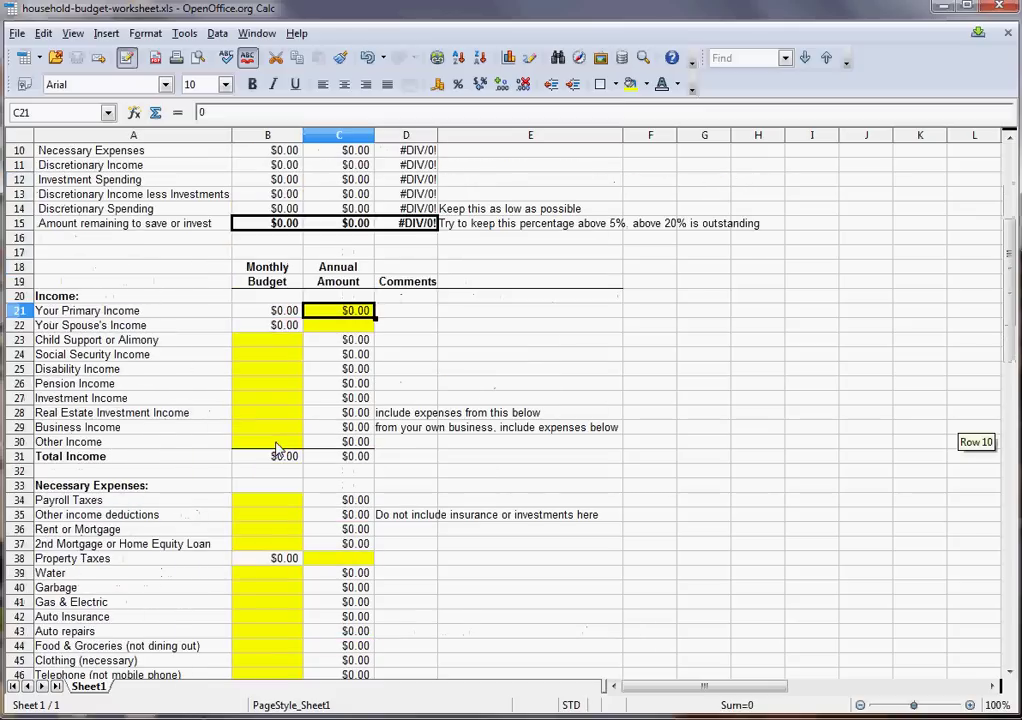
{"action": "scroll", "coordinate": [278, 449], "scroll_direction": "up", "scroll_amount": 1}
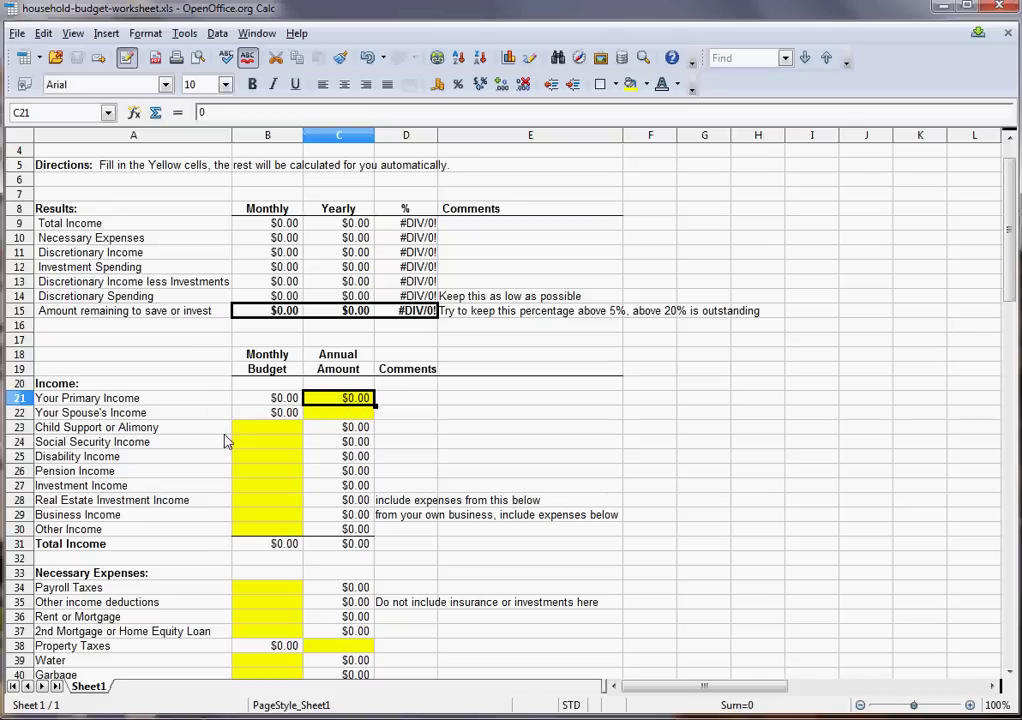
{"action": "type", "text": "60000"}
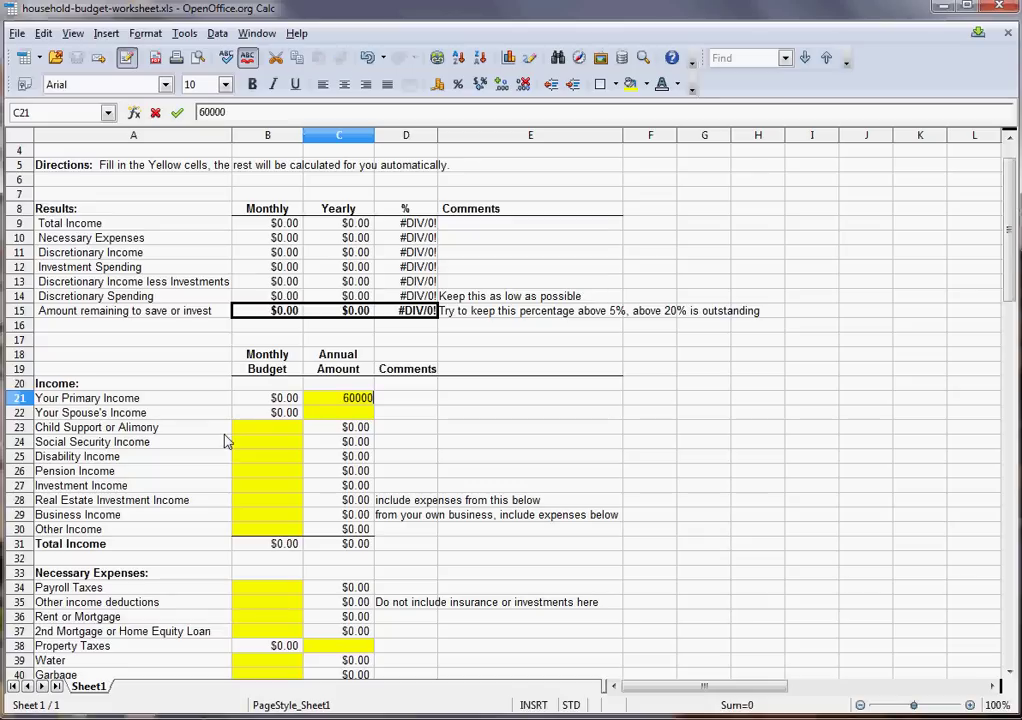
{"action": "key", "text": "Return"}
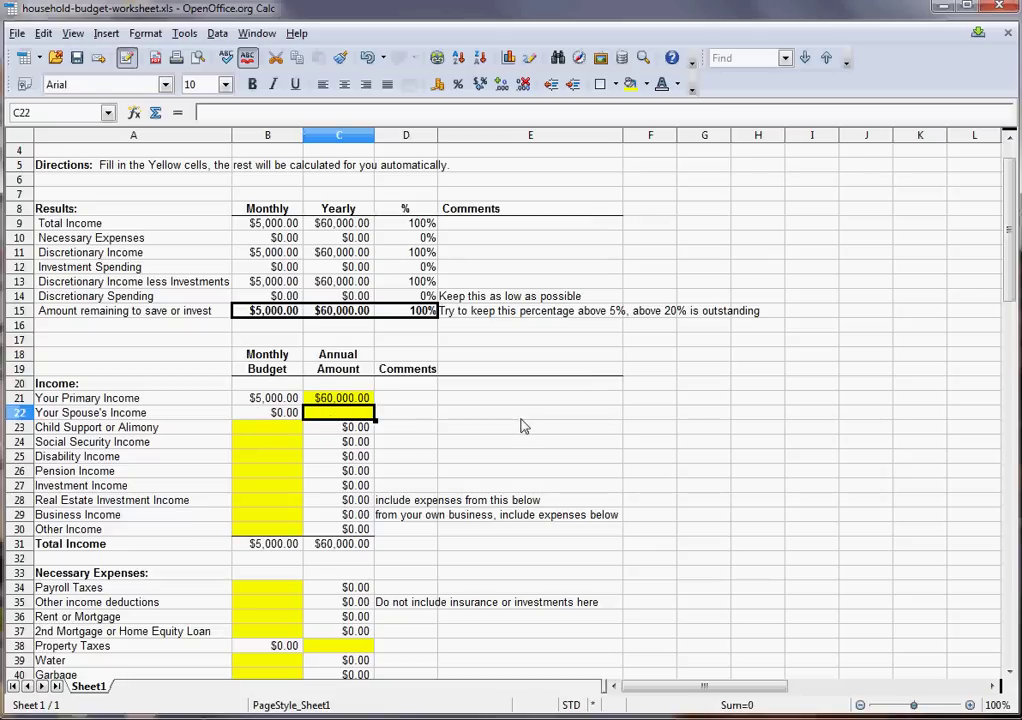
{"action": "type", "text": "60000"}
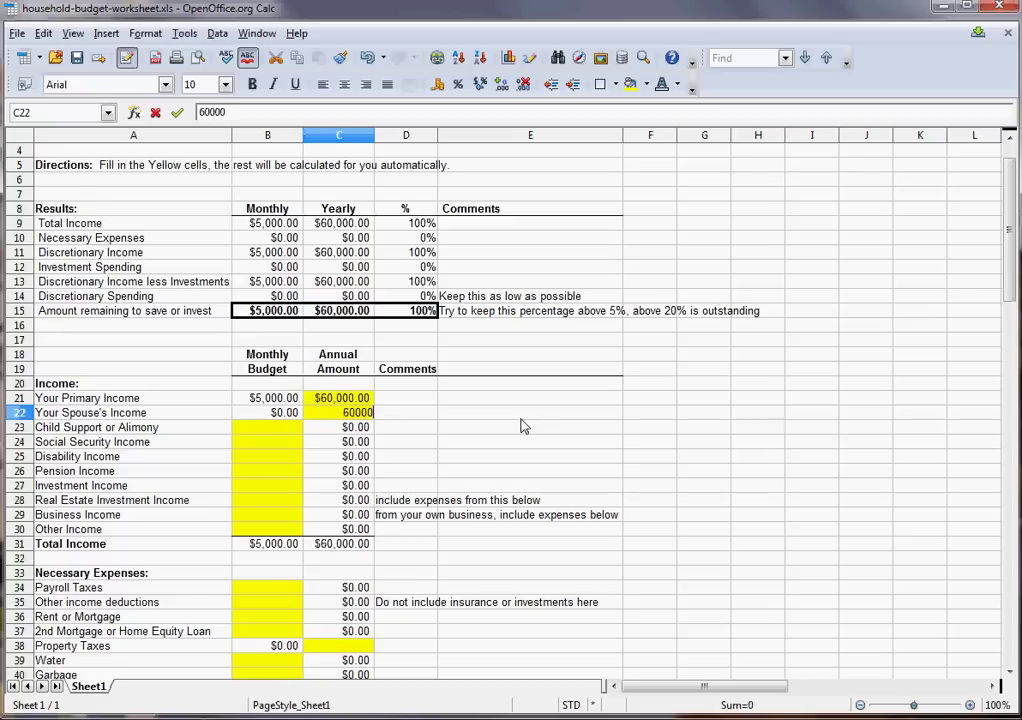
{"action": "key", "text": "Return"}
Review the monthly budget cells of the remaining income categories, from Child Support or Alimony down to Total Income.
{"action": "key", "text": "Left"}
{"action": "key", "text": "Down"}
{"action": "key", "text": "Down"}
{"action": "key", "text": "Down"}
{"action": "key", "text": "Down"}
{"action": "key", "text": "Up"}
{"action": "key", "text": "Up"}
{"action": "key", "text": "Up"}
{"action": "key", "text": "Down"}
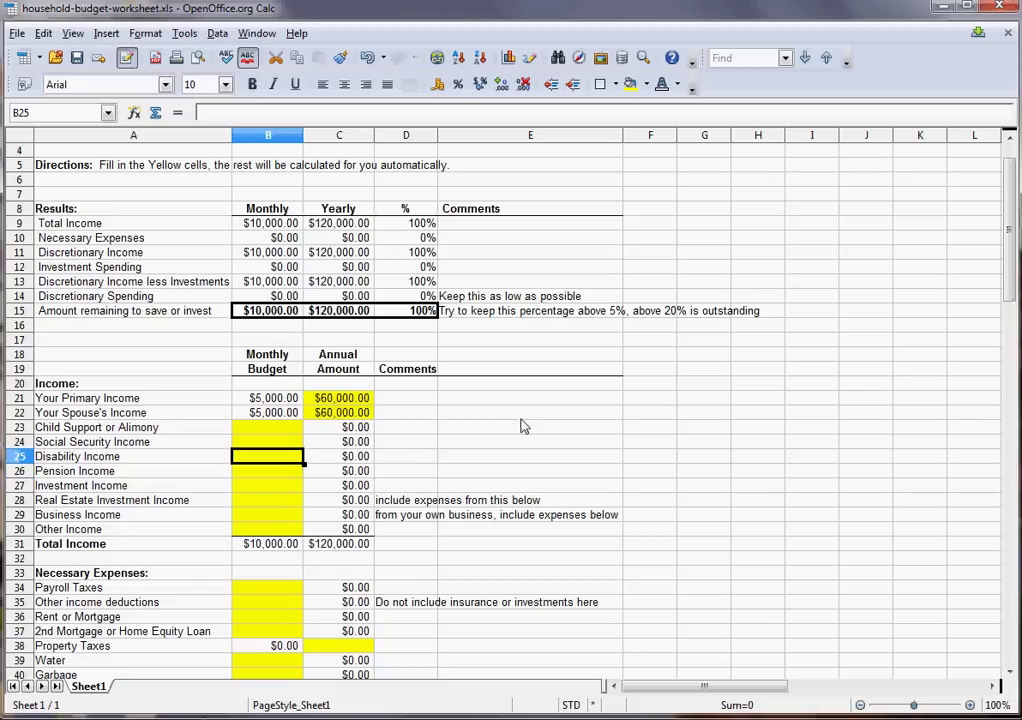
{"action": "key", "text": "Down"}
{"action": "key", "text": "Down"}
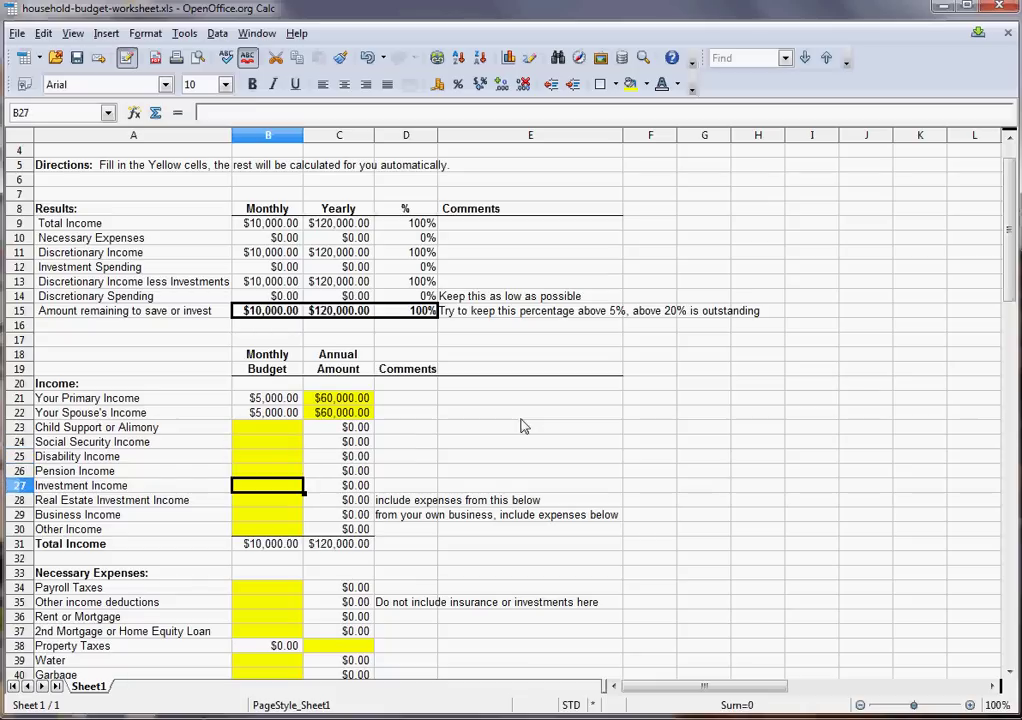
{"action": "key", "text": "Down"}
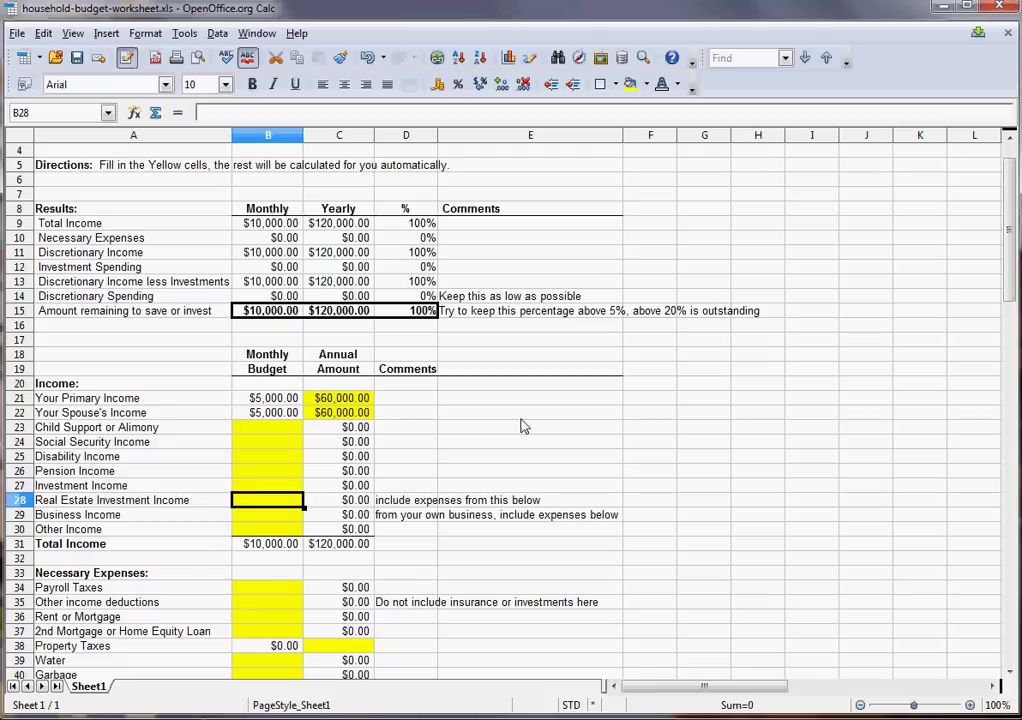
{"action": "key", "text": "Down"}
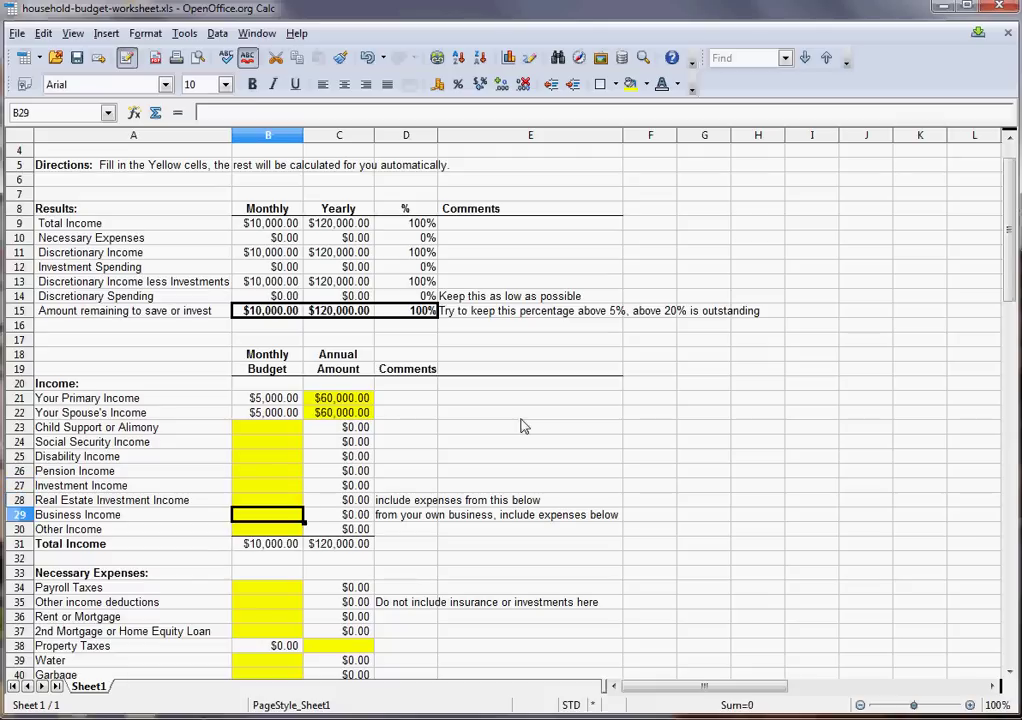
{"action": "key", "text": "Down"}
{"action": "key", "text": "Down"}
{"action": "key", "text": "Down"}
{"action": "key", "text": "Down"}
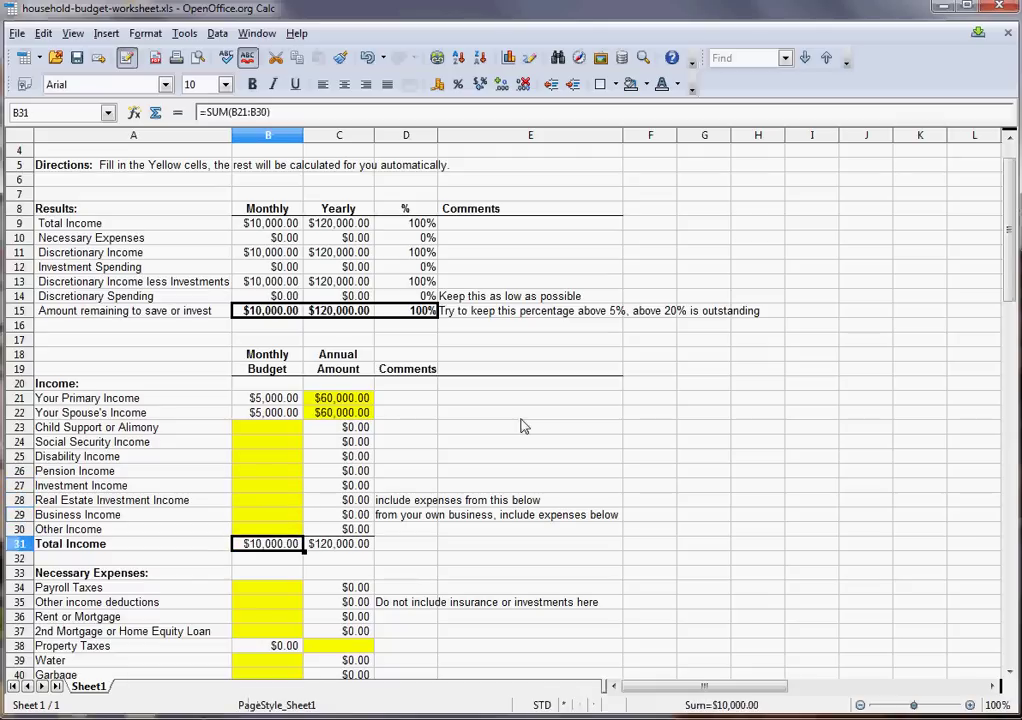
Look through the expense categories below Total Income and return to the start of Necessary Expenses.
{"action": "key", "text": "Down"}
{"action": "key", "text": "Down"}
{"action": "key", "text": "Down"}
{"action": "key", "text": "Down"}
{"action": "key", "text": "Down"}
{"action": "key", "text": "Down"}
{"action": "key", "text": "Down"}
{"action": "key", "text": "Down"}
{"action": "key", "text": "Down"}
{"action": "key", "text": "Down"}
{"action": "key", "text": "Down"}
{"action": "key", "text": "Down"}
{"action": "key", "text": "Down"}
{"action": "key", "text": "Down"}
{"action": "key", "text": "Down"}
{"action": "key", "text": "Down"}
{"action": "key", "text": "Down"}
{"action": "key", "text": "Down"}
{"action": "key", "text": "Down"}
{"action": "key", "text": "Down"}
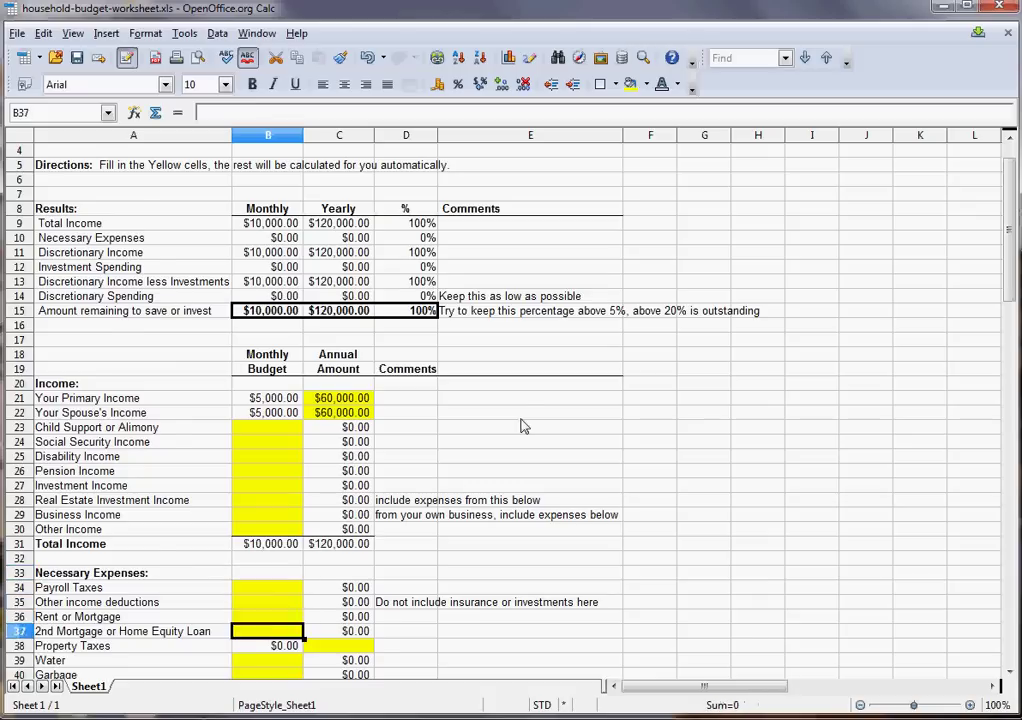
{"action": "key", "text": "Up"}
{"action": "key", "text": "Up"}
{"action": "key", "text": "Up"}
{"action": "key", "text": "Up"}
{"action": "key", "text": "Up"}
{"action": "key", "text": "Up"}
{"action": "key", "text": "Up"}
{"action": "key", "text": "Up"}
{"action": "key", "text": "Up"}
{"action": "key", "text": "Up"}
{"action": "key", "text": "Up"}
{"action": "key", "text": "Up"}
{"action": "key", "text": "Up"}
{"action": "key", "text": "Up"}
{"action": "key", "text": "Up"}
{"action": "key", "text": "Up"}
{"action": "key", "text": "Up"}
{"action": "key", "text": "Up"}
{"action": "key", "text": "Up"}
{"action": "key", "text": "Up"}
{"action": "key", "text": "Up"}
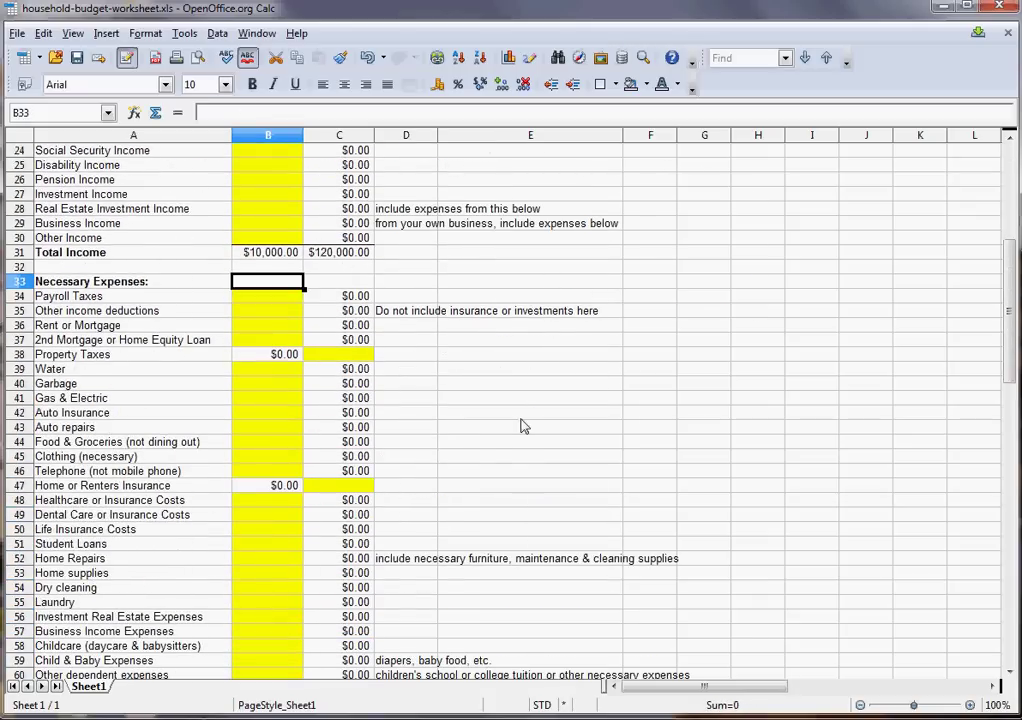
Review the income rows in the monthly and annual columns again, ending at the Payroll Taxes monthly budget cell.
{"action": "key", "text": "Up"}
{"action": "key", "text": "Up"}
{"action": "key", "text": "Up"}
{"action": "key", "text": "Up"}
{"action": "key", "text": "Up"}
{"action": "key", "text": "Up"}
{"action": "key", "text": "Up"}
{"action": "key", "text": "Up"}
{"action": "key", "text": "Up"}
{"action": "key", "text": "Up"}
{"action": "key", "text": "Up"}
{"action": "key", "text": "Up"}
{"action": "key", "text": "Up"}
{"action": "key", "text": "Up"}
{"action": "key", "text": "Up"}
{"action": "key", "text": "Up"}
{"action": "key", "text": "Up"}
{"action": "key", "text": "Down"}
{"action": "key", "text": "Down"}
{"action": "key", "text": "Down"}
{"action": "key", "text": "Down"}
{"action": "key", "text": "Down"}
{"action": "key", "text": "Down"}
{"action": "key", "text": "Right"}
{"action": "key", "text": "Down"}
{"action": "key", "text": "Down"}
{"action": "key", "text": "Down"}
{"action": "key", "text": "Down"}
{"action": "key", "text": "Down"}
{"action": "key", "text": "Down"}
{"action": "key", "text": "Down"}
{"action": "key", "text": "Down"}
{"action": "key", "text": "Down"}
{"action": "key", "text": "Down"}
{"action": "key", "text": "Down"}
{"action": "key", "text": "Down"}
{"action": "key", "text": "Down"}
{"action": "key", "text": "Left"}
{"action": "key", "text": "Left"}
{"action": "key", "text": "Right"}
{"action": "key", "text": "Up"}
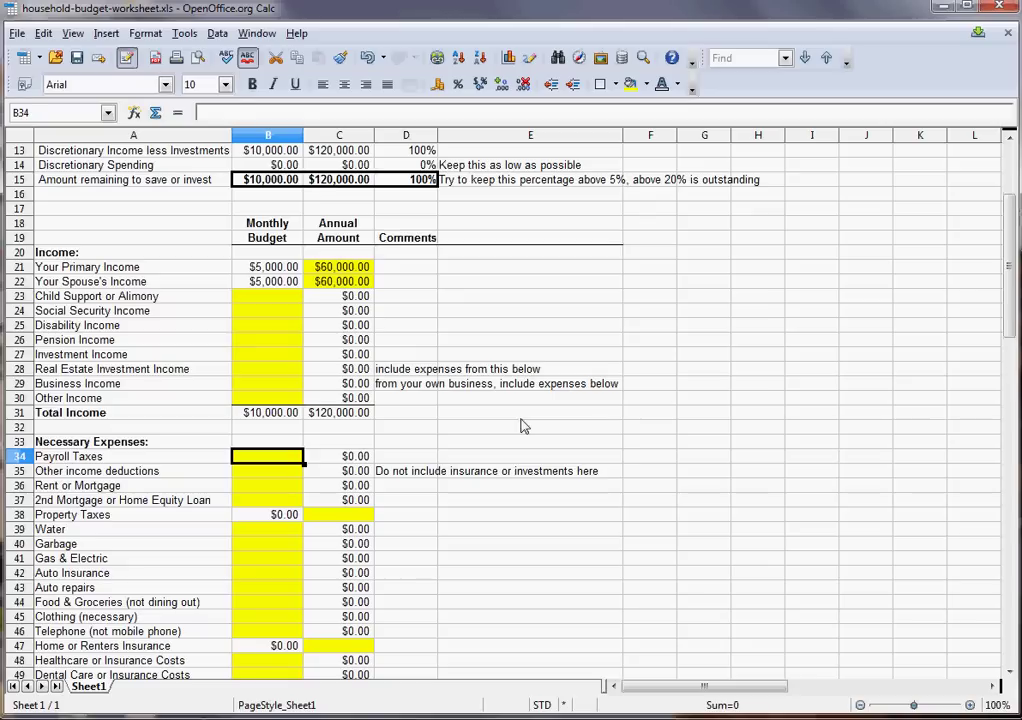
Set the Payroll Taxes monthly budget to 2000.
{"action": "type", "text": "2"}
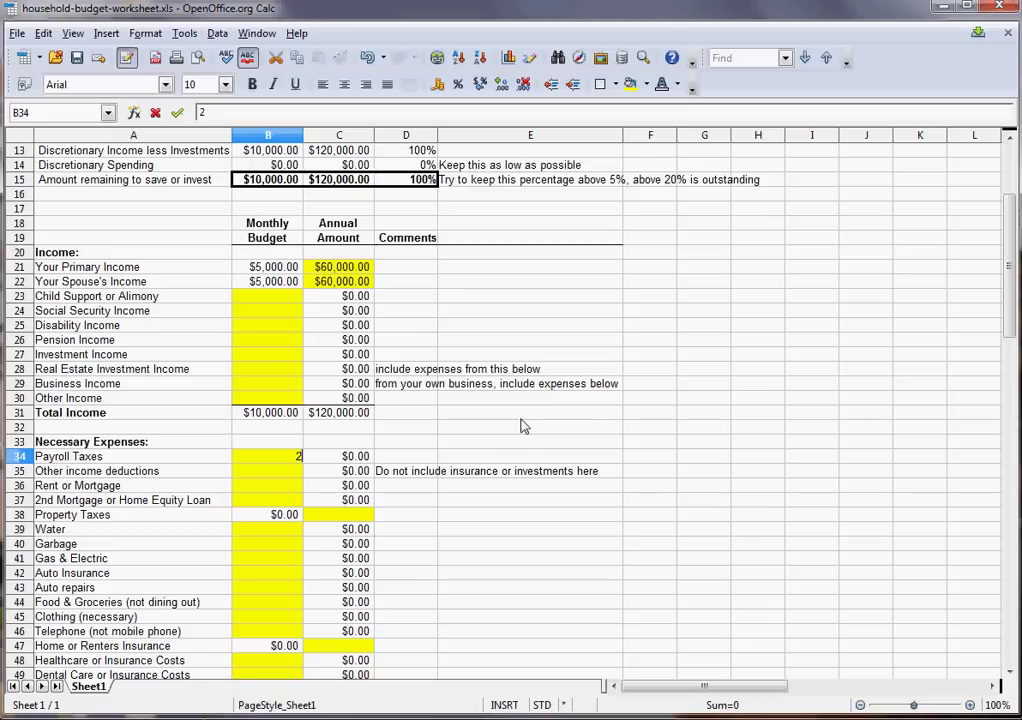
{"action": "type", "text": "000"}
{"action": "key", "text": "Return"}
Change the Payroll Taxes monthly budget to 4000.
{"action": "key", "text": "Up"}
{"action": "type", "text": "4000"}
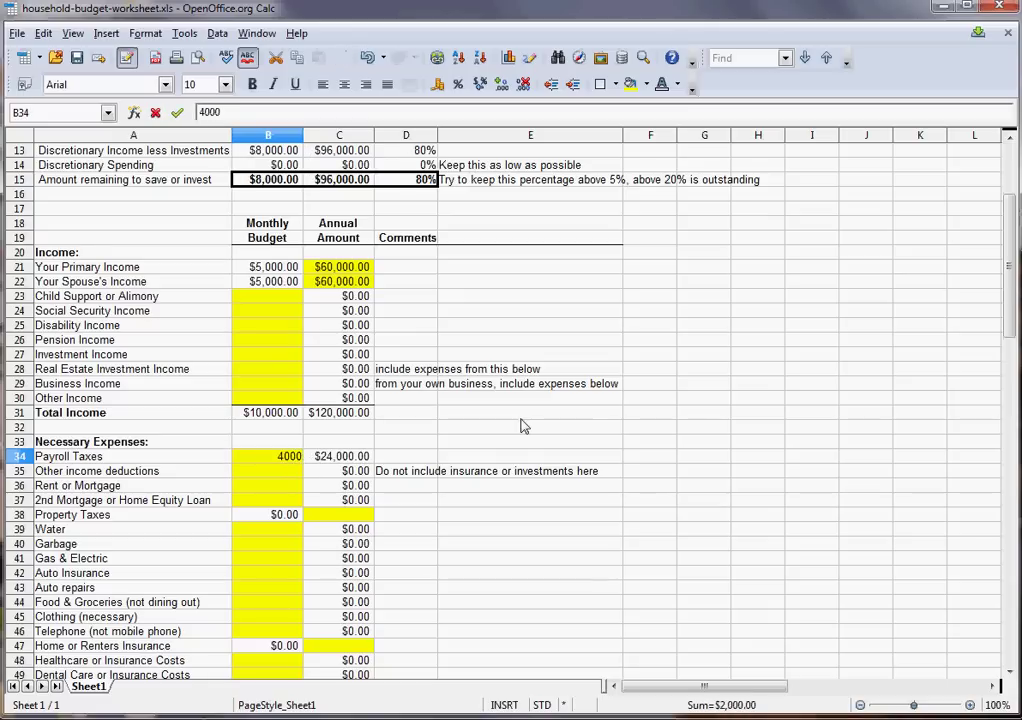
{"action": "key", "text": "Return"}
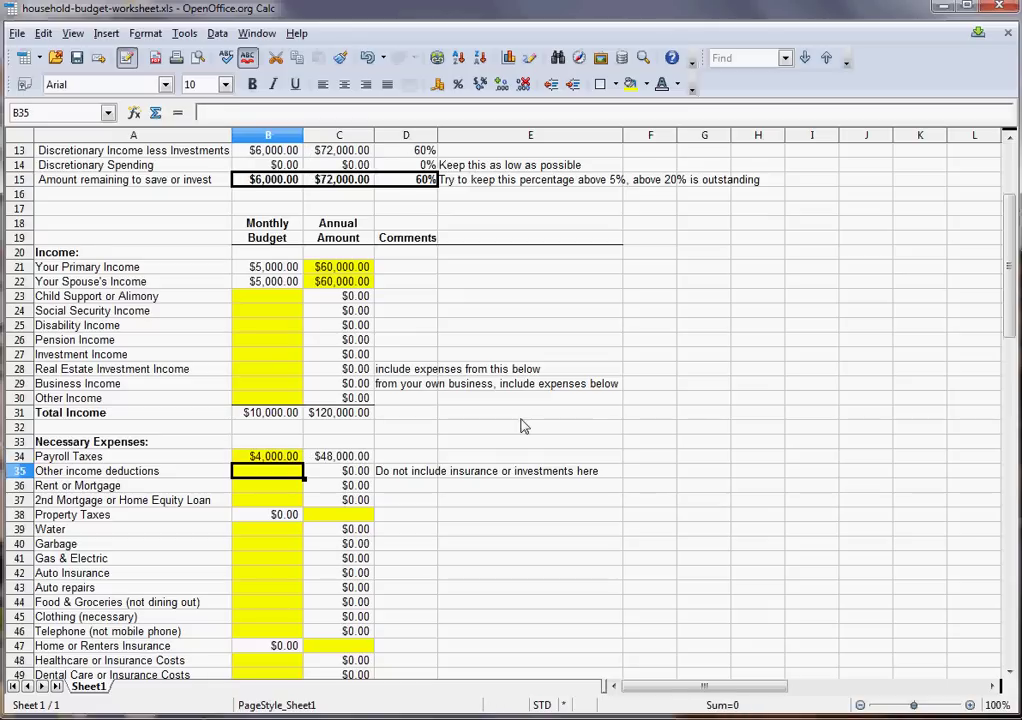
Set the Rent or Mortgage monthly budget to 2000 and the Property Taxes annual amount to 6000.
{"action": "key", "text": "Down"}
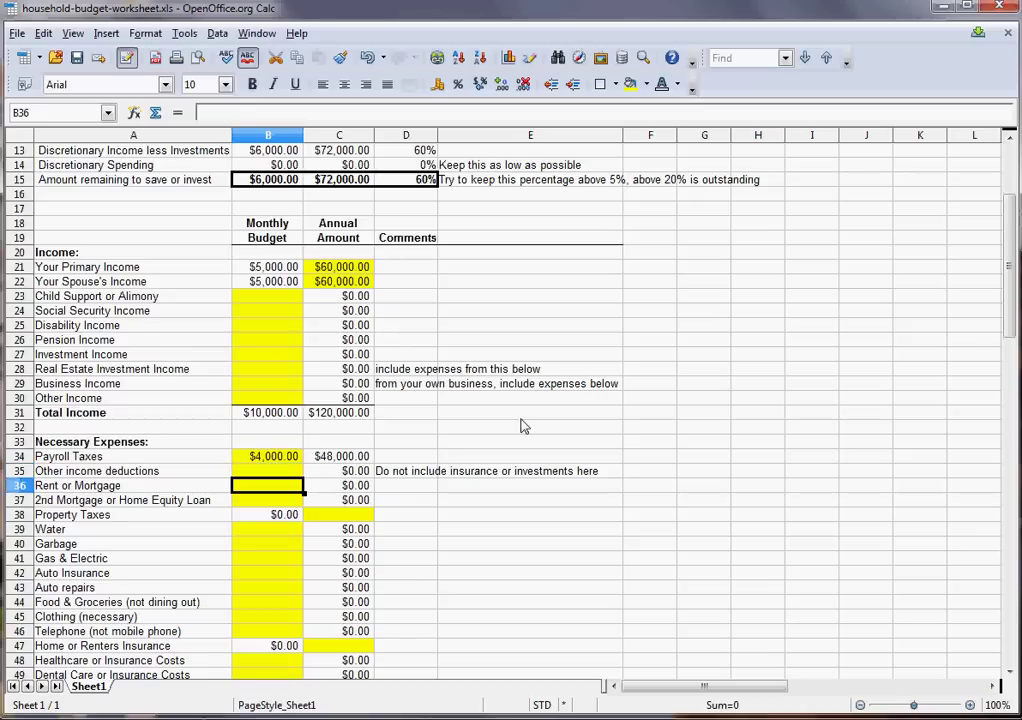
{"action": "type", "text": "2000"}
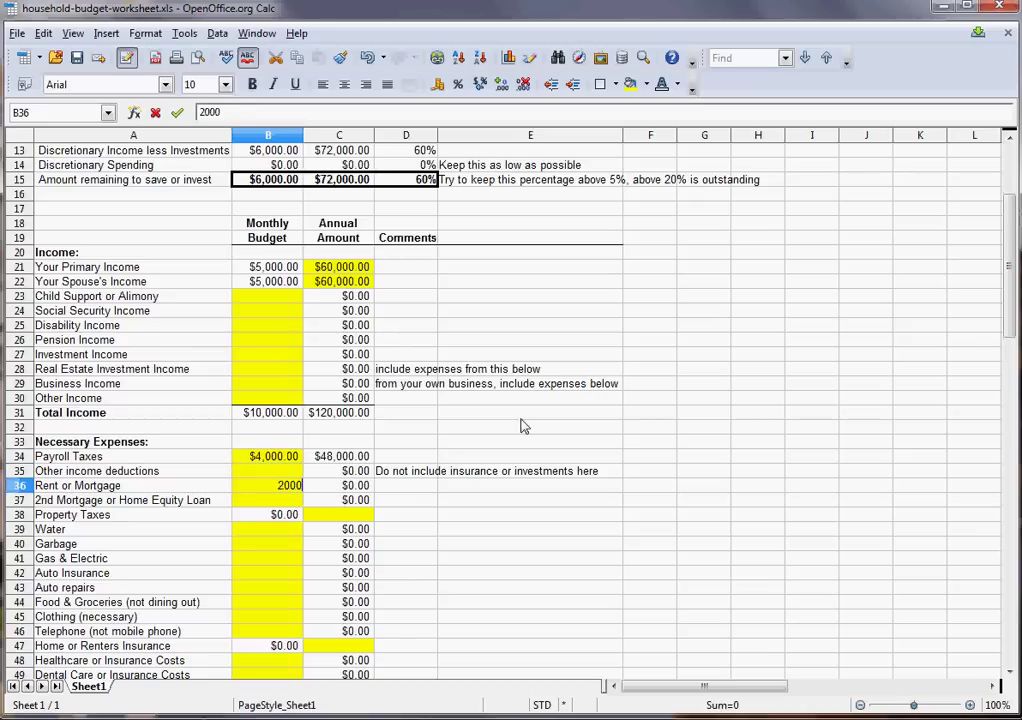
{"action": "key", "text": "Return"}
{"action": "key", "text": "Down"}
{"action": "key", "text": "Right"}
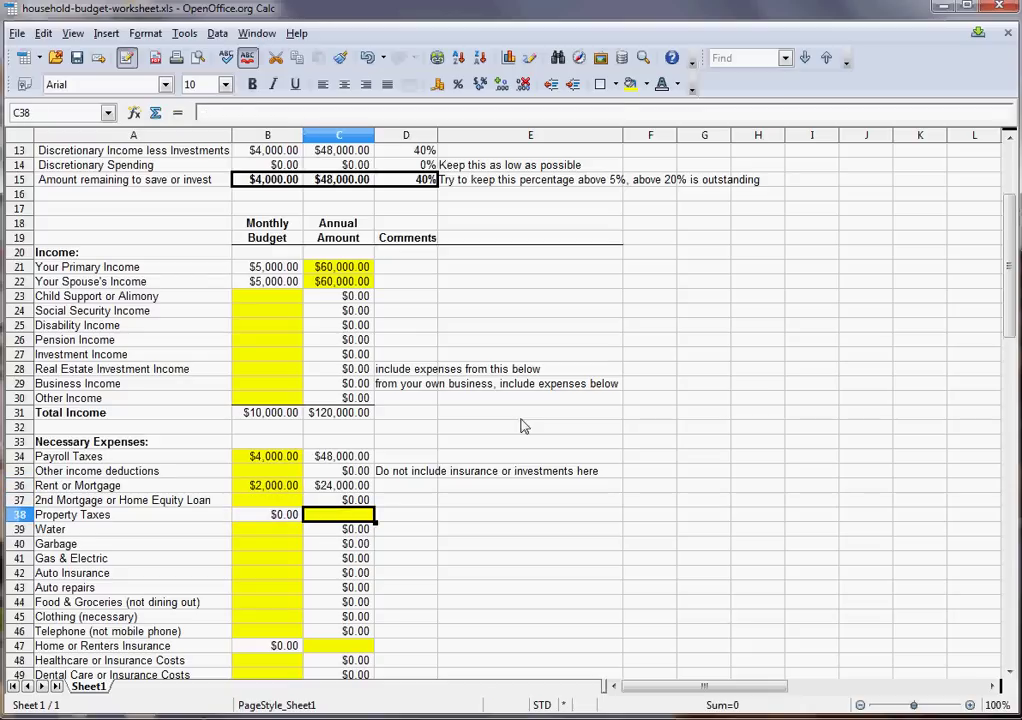
{"action": "type", "text": "6000"}
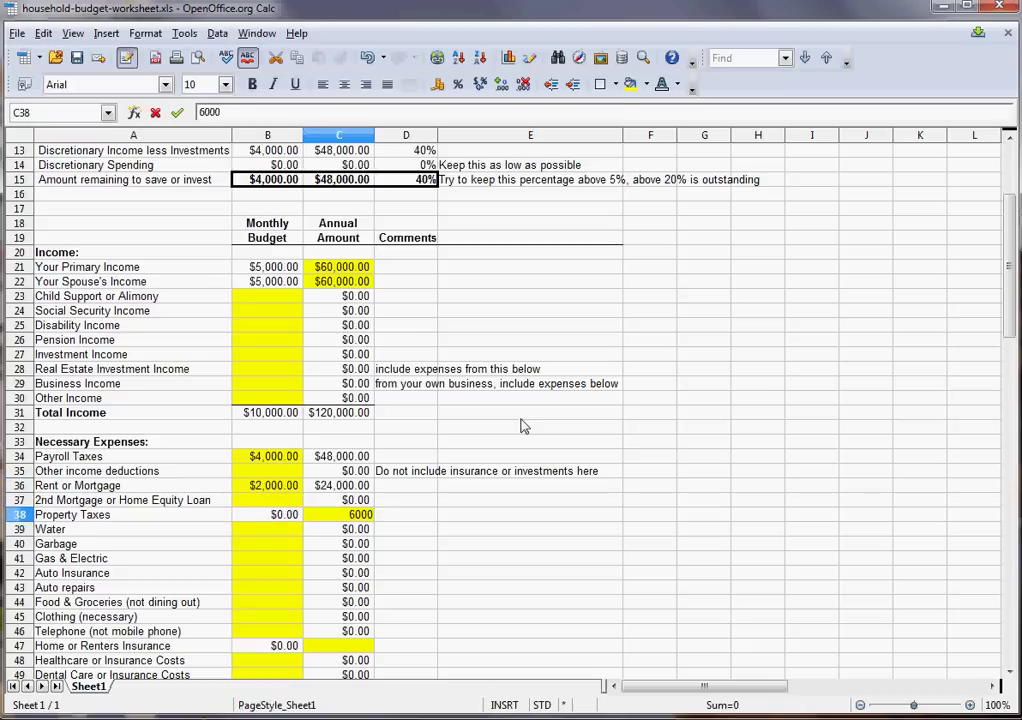
{"action": "key", "text": "Left"}
Look through the necessary expense rows from Water down to Dental Care or Insurance Costs.
{"action": "key", "text": "Down"}
{"action": "key", "text": "Down"}
{"action": "key", "text": "Up"}
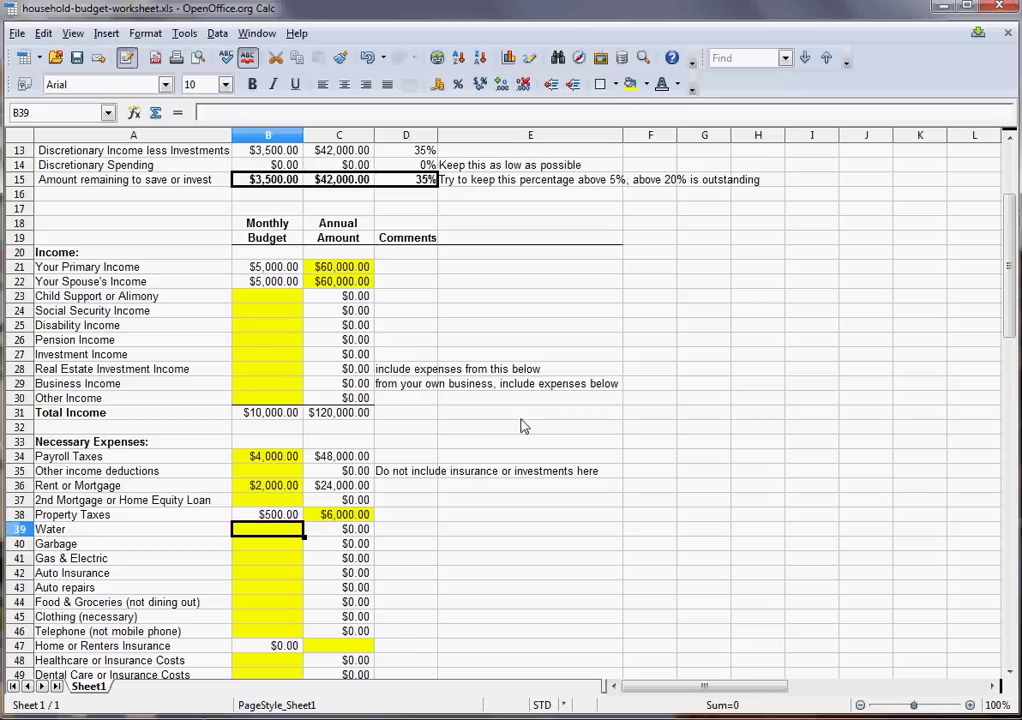
{"action": "key", "text": "Down"}
{"action": "key", "text": "Down"}
{"action": "key", "text": "Down"}
{"action": "key", "text": "Down"}
{"action": "key", "text": "Down"}
{"action": "key", "text": "Down"}
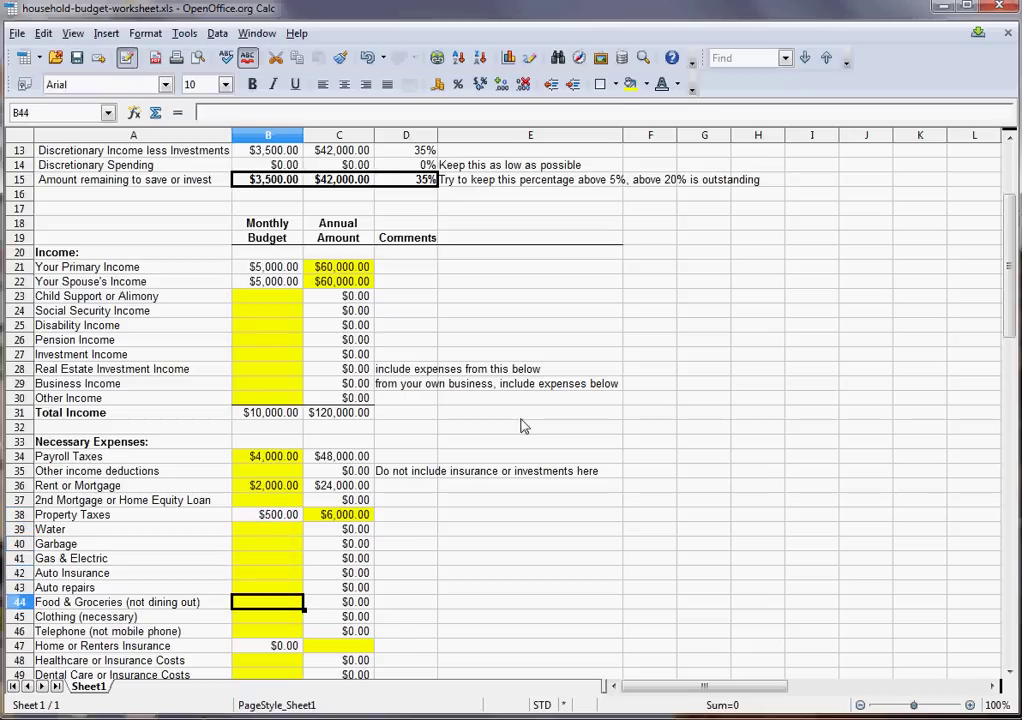
{"action": "key", "text": "Down"}
{"action": "key", "text": "Down"}
{"action": "key", "text": "Down"}
{"action": "key", "text": "Down"}
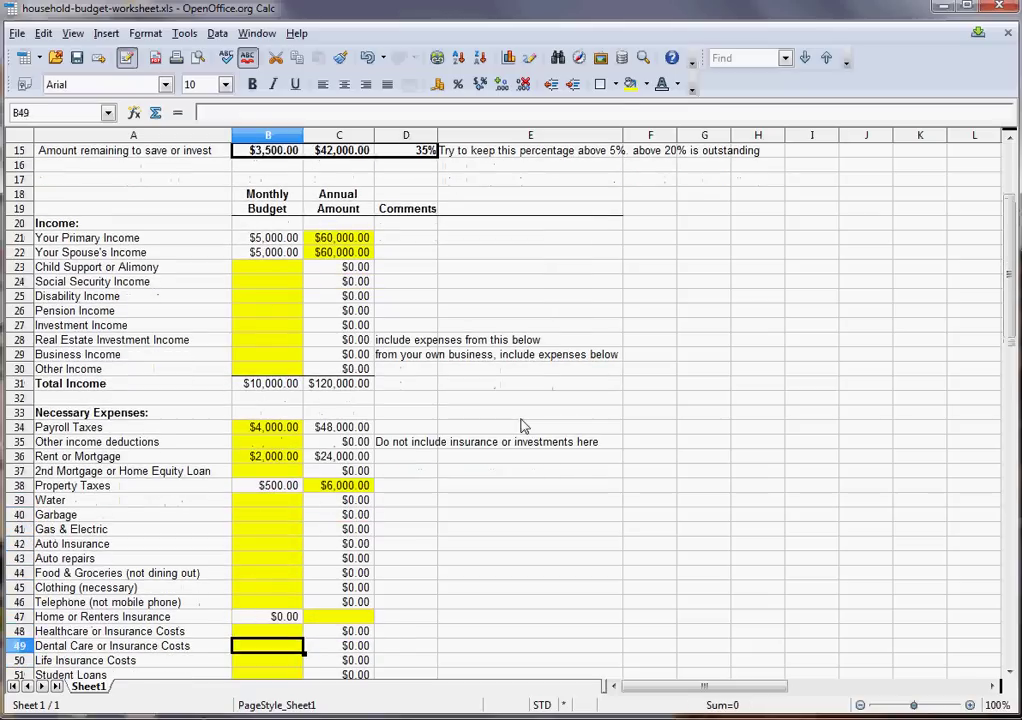
Set the Telephone (not mobile phone) monthly budget to 50.
{"action": "key", "text": "Up"}
{"action": "key", "text": "Up"}
{"action": "key", "text": "Up"}
{"action": "key", "text": "Up"}
{"action": "key", "text": "Down"}
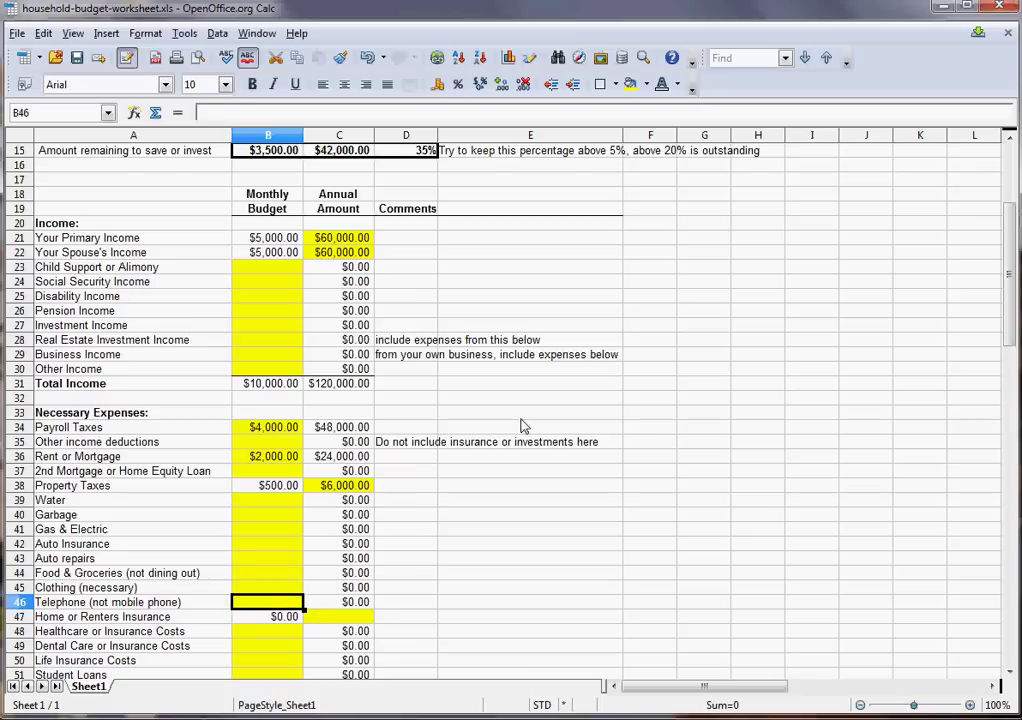
{"action": "type", "text": "50"}
{"action": "key", "text": "Down"}
Set the monthly budget to 800 for Healthcare or Insurance Costs and 50 for Dental Care or Insurance Costs.
{"action": "key", "text": "Down"}
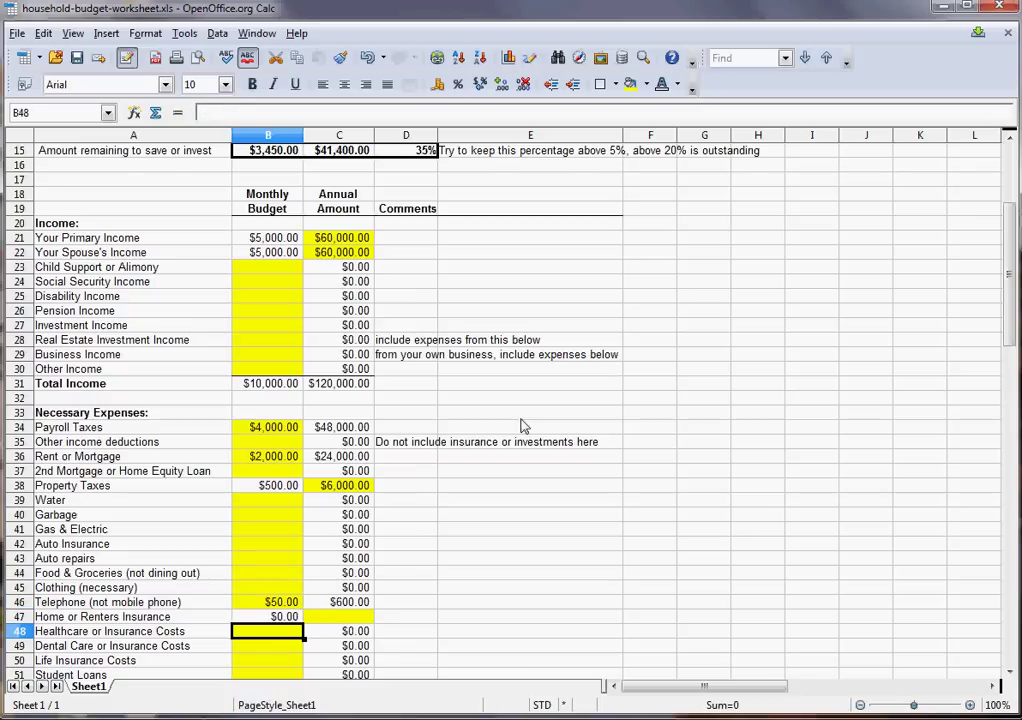
{"action": "type", "text": "800"}
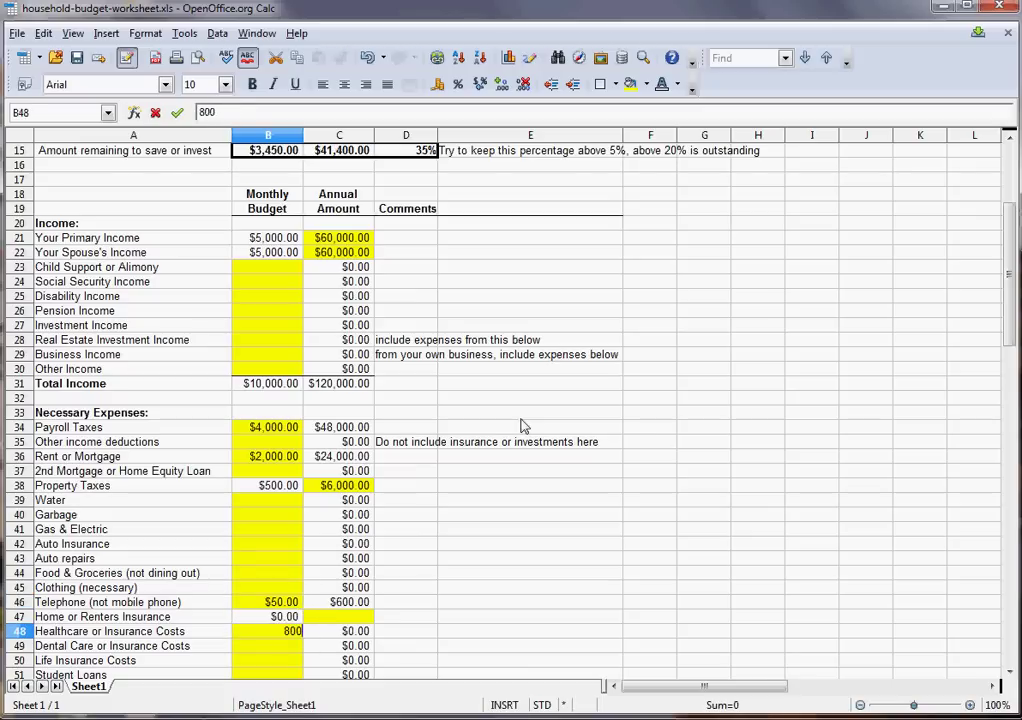
{"action": "key", "text": "Return"}
{"action": "type", "text": "50"}
{"action": "key", "text": "Return"}
Look through the necessary expense rows from Life Insurance Costs down to Investment Real Estate Expenses.
{"action": "key", "text": "Down"}
{"action": "key", "text": "Down"}
{"action": "key", "text": "Down"}
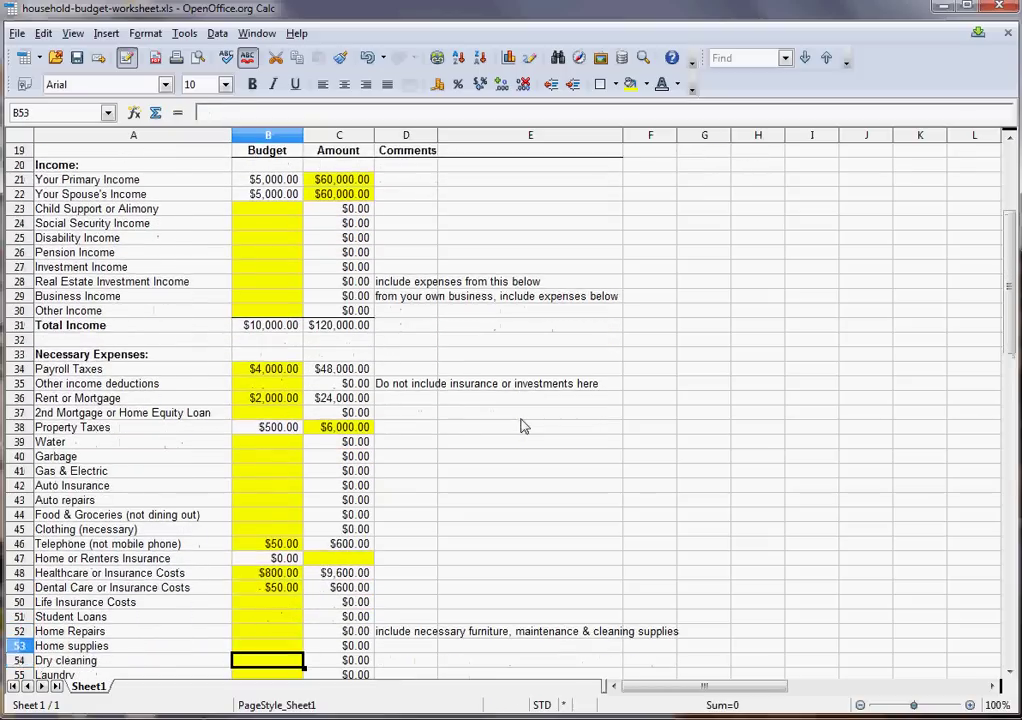
{"action": "key", "text": "Down"}
{"action": "key", "text": "Up"}
{"action": "key", "text": "Up"}
{"action": "key", "text": "Up"}
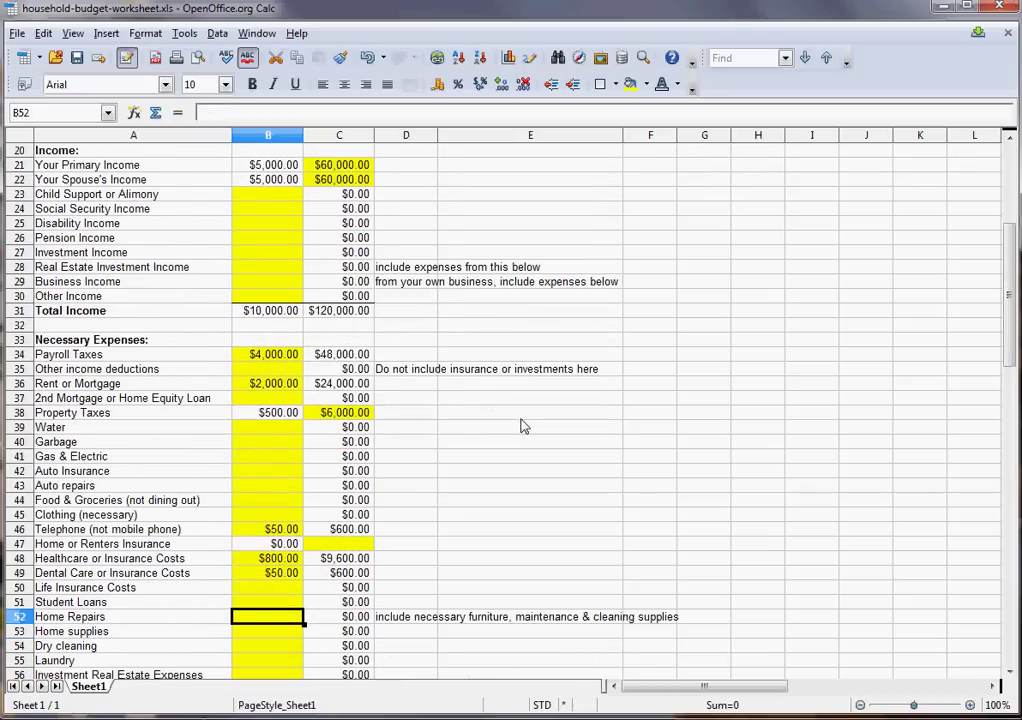
{"action": "key", "text": "Down"}
{"action": "key", "text": "Down"}
{"action": "key", "text": "Down"}
{"action": "key", "text": "Down"}
{"action": "key", "text": "Down"}
{"action": "key", "text": "Down"}
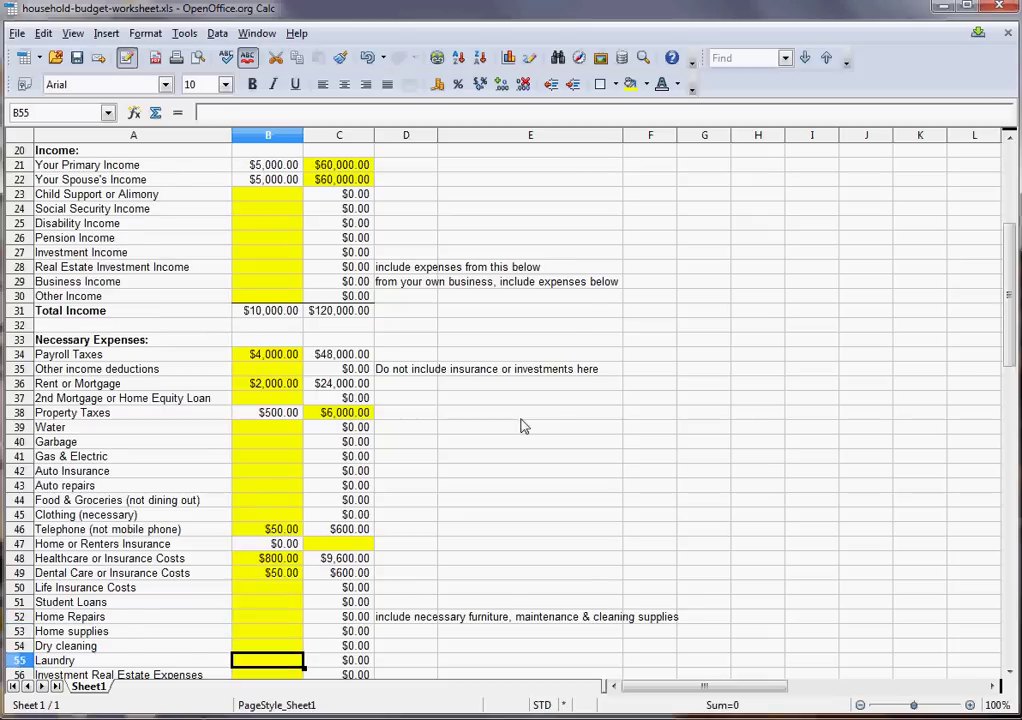
{"action": "key", "text": "Up"}
{"action": "key", "text": "Up"}
{"action": "key", "text": "Up"}
{"action": "key", "text": "Up"}
{"action": "key", "text": "Up"}
{"action": "key", "text": "Up"}
{"action": "key", "text": "Up"}
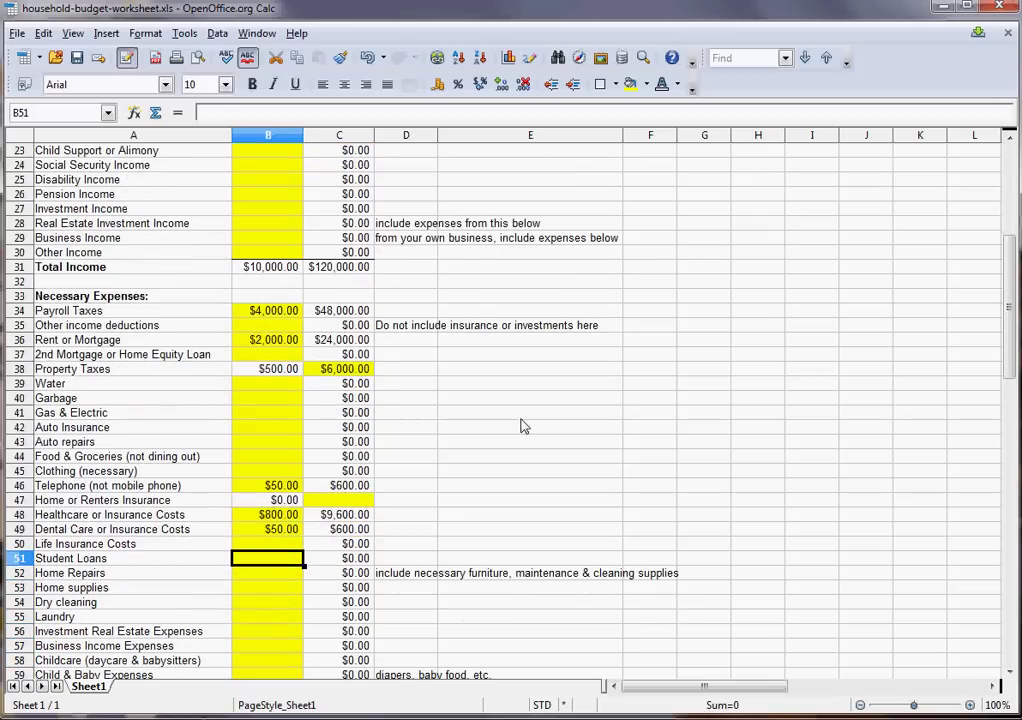
{"action": "key", "text": "Down"}
{"action": "key", "text": "Down"}
{"action": "key", "text": "Down"}
{"action": "key", "text": "Down"}
{"action": "key", "text": "Down"}
{"action": "key", "text": "Down"}
{"action": "key", "text": "Down"}
{"action": "key", "text": "Down"}
{"action": "key", "text": "Down"}
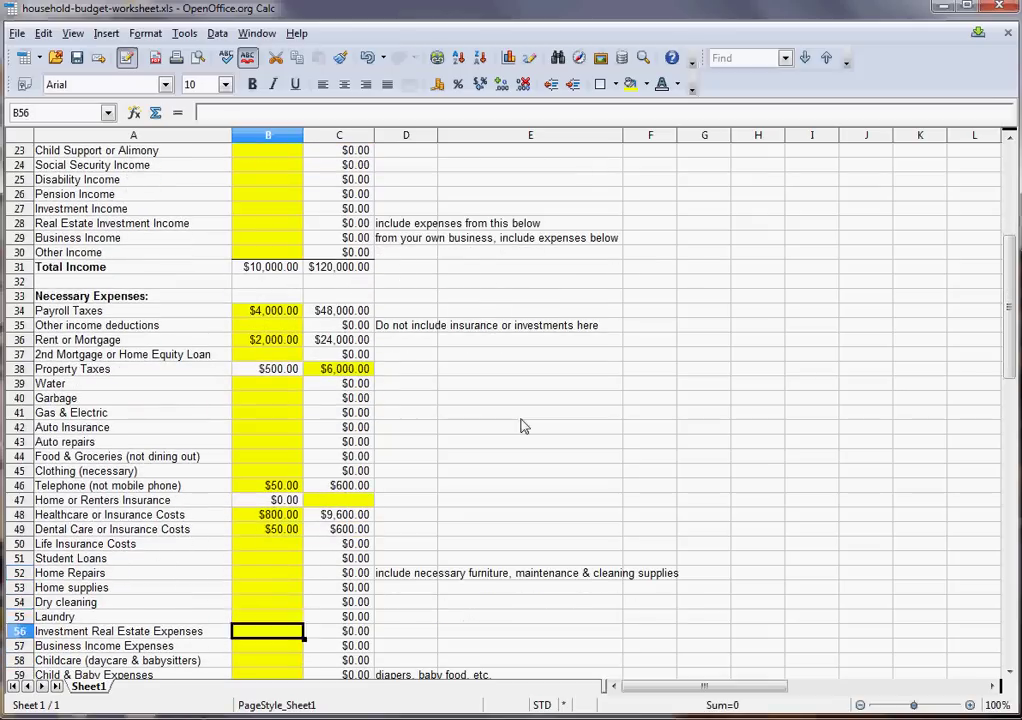
Set the monthly budget to 20 for Garbage and 300 for Gas & Electric.
{"action": "key", "text": "Up"}
{"action": "key", "text": "Up"}
{"action": "key", "text": "Up"}
{"action": "key", "text": "Up"}
{"action": "key", "text": "Up"}
{"action": "key", "text": "Up"}
{"action": "key", "text": "Up"}
{"action": "key", "text": "Up"}
{"action": "key", "text": "Up"}
{"action": "key", "text": "Up"}
{"action": "key", "text": "Up"}
{"action": "key", "text": "Up"}
{"action": "key", "text": "Up"}
{"action": "key", "text": "Up"}
{"action": "key", "text": "Up"}
{"action": "key", "text": "Up"}
{"action": "key", "text": "Up"}
{"action": "key", "text": "Up"}
{"action": "key", "text": "Up"}
{"action": "key", "text": "Up"}
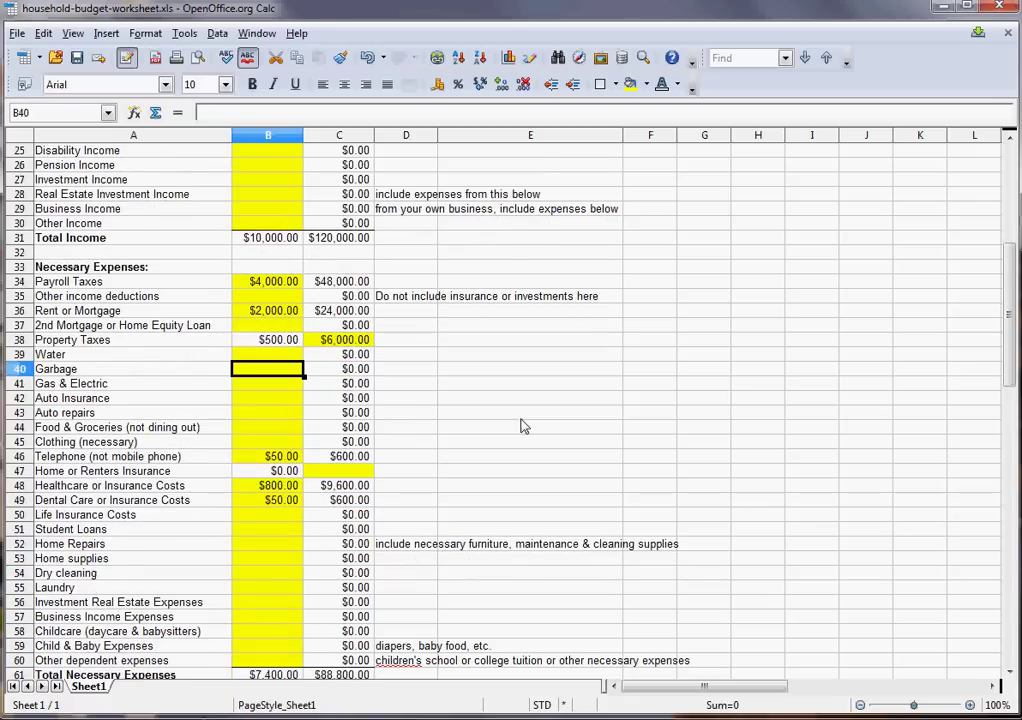
{"action": "type", "text": "1"}
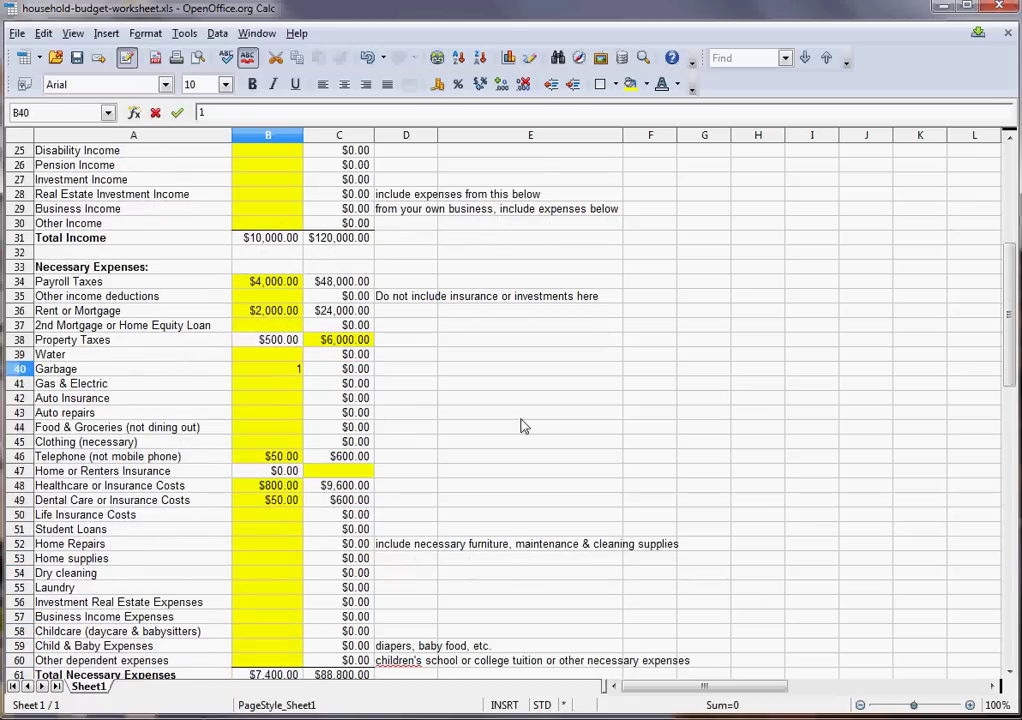
{"action": "key", "text": "BackSpace"}
{"action": "type", "text": "20"}
{"action": "key", "text": "Return"}
{"action": "type", "text": "300"}
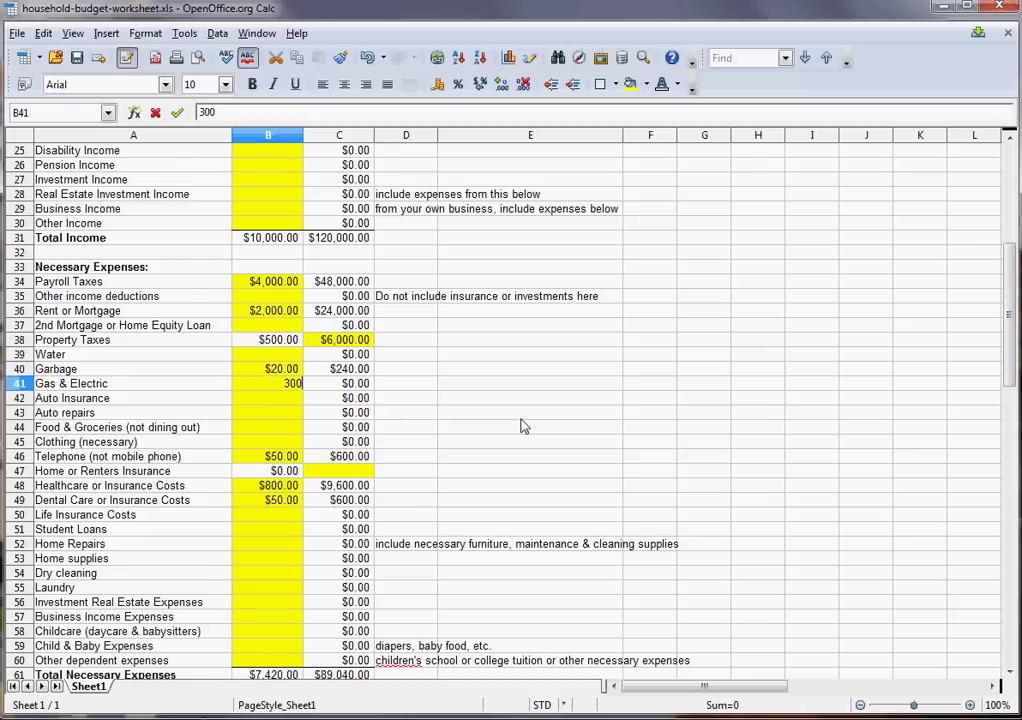
{"action": "key", "text": "Return"}
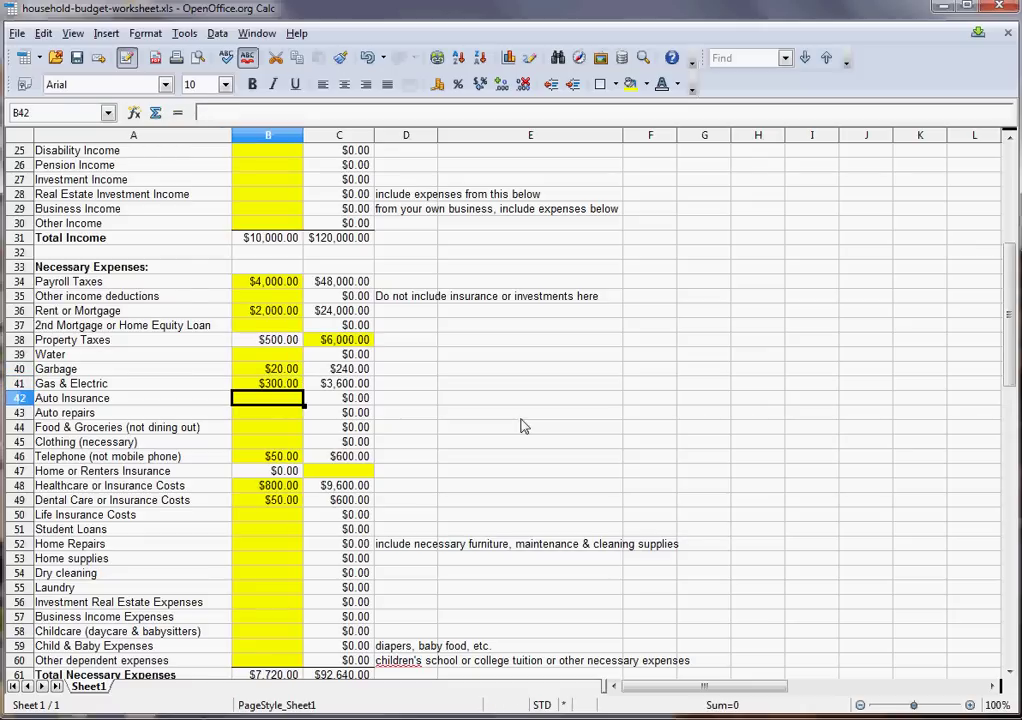
Look through the remaining necessary expense rows from Auto Insurance down to Total Necessary Expenses.
{"action": "key", "text": "Down"}
{"action": "key", "text": "Down"}
{"action": "key", "text": "Down"}
{"action": "key", "text": "Down"}
{"action": "key", "text": "Down"}
{"action": "key", "text": "Down"}
{"action": "key", "text": "Down"}
{"action": "key", "text": "Down"}
{"action": "key", "text": "Down"}
{"action": "key", "text": "Down"}
{"action": "key", "text": "Down"}
{"action": "key", "text": "Down"}
{"action": "key", "text": "Down"}
{"action": "key", "text": "Down"}
{"action": "key", "text": "Down"}
{"action": "key", "text": "Down"}
{"action": "key", "text": "Down"}
{"action": "key", "text": "Down"}
{"action": "key", "text": "Down"}
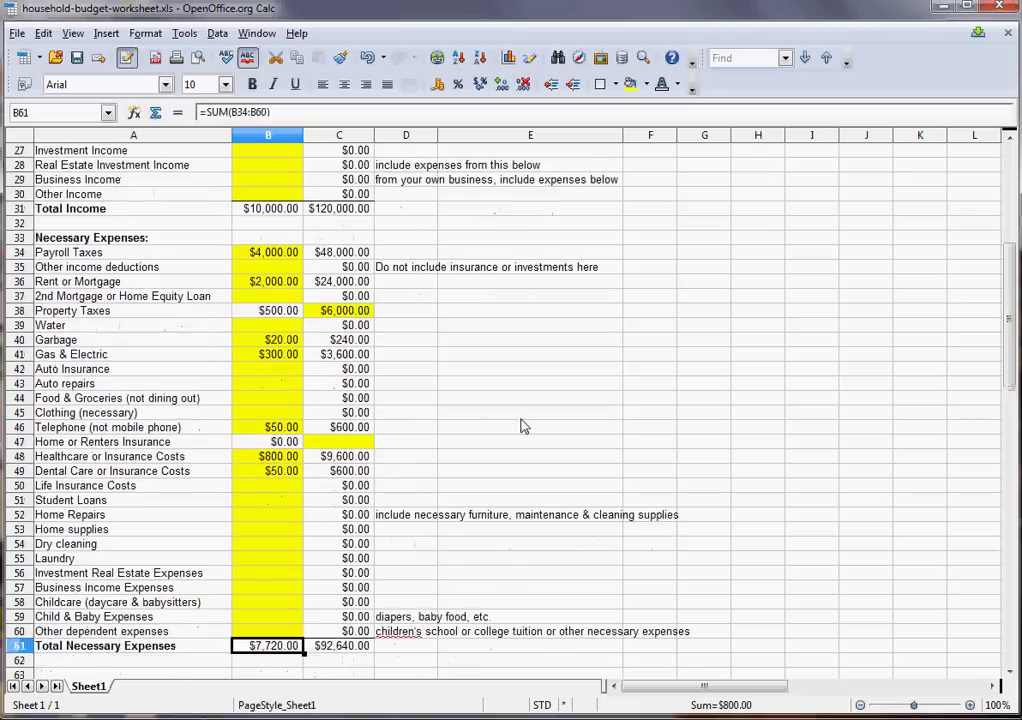
Look through the Discretionary Expenses section down to the start of Investment Spending.
{"action": "key", "text": "Down"}
{"action": "key", "text": "Down"}
{"action": "key", "text": "Down"}
{"action": "key", "text": "Down"}
{"action": "key", "text": "Down"}
{"action": "key", "text": "Down"}
{"action": "key", "text": "Down"}
{"action": "key", "text": "Down"}
{"action": "key", "text": "Down"}
{"action": "key", "text": "Down"}
{"action": "key", "text": "Down"}
{"action": "key", "text": "Down"}
{"action": "key", "text": "Down"}
{"action": "key", "text": "Down"}
{"action": "key", "text": "Down"}
{"action": "key", "text": "Down"}
{"action": "key", "text": "Down"}
{"action": "key", "text": "Down"}
{"action": "key", "text": "Down"}
{"action": "key", "text": "Down"}
{"action": "key", "text": "Up"}
{"action": "key", "text": "Up"}
{"action": "key", "text": "Up"}
{"action": "key", "text": "Up"}
{"action": "key", "text": "Up"}
{"action": "key", "text": "Up"}
{"action": "key", "text": "Up"}
{"action": "key", "text": "Up"}
{"action": "key", "text": "Up"}
{"action": "key", "text": "Up"}
{"action": "key", "text": "Up"}
{"action": "key", "text": "Up"}
{"action": "key", "text": "Up"}
{"action": "key", "text": "Up"}
{"action": "key", "text": "Up"}
{"action": "key", "text": "Up"}
{"action": "key", "text": "Up"}
{"action": "key", "text": "Up"}
{"action": "key", "text": "Up"}
{"action": "key", "text": "Up"}
{"action": "key", "text": "Up"}
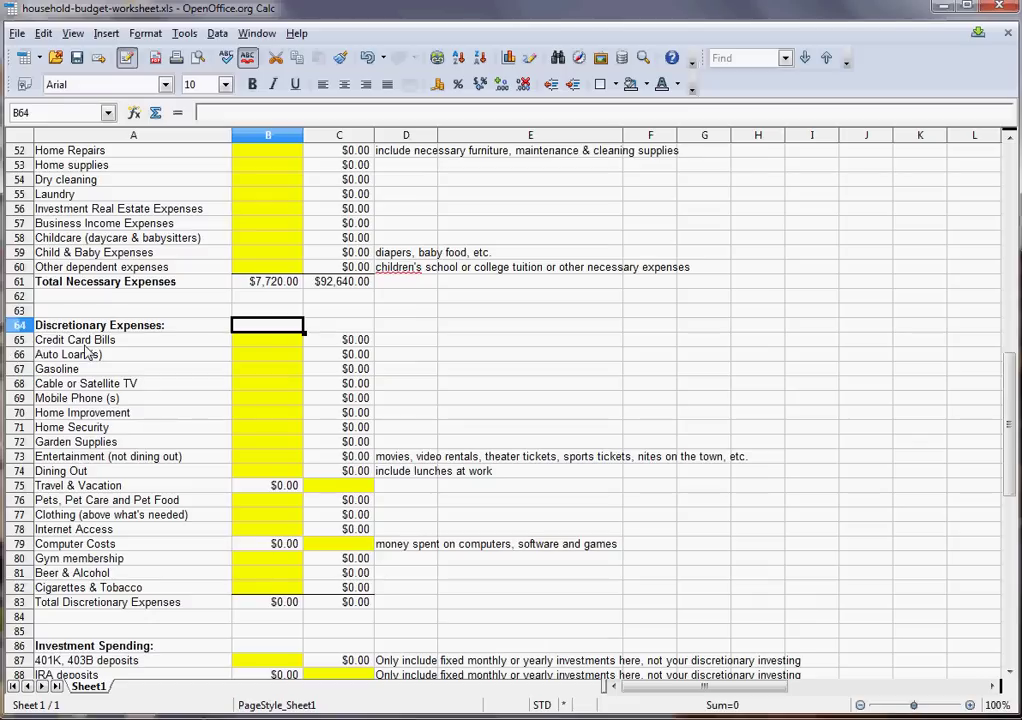
{"action": "scroll", "coordinate": [88, 352], "scroll_direction": "down", "scroll_amount": 1}
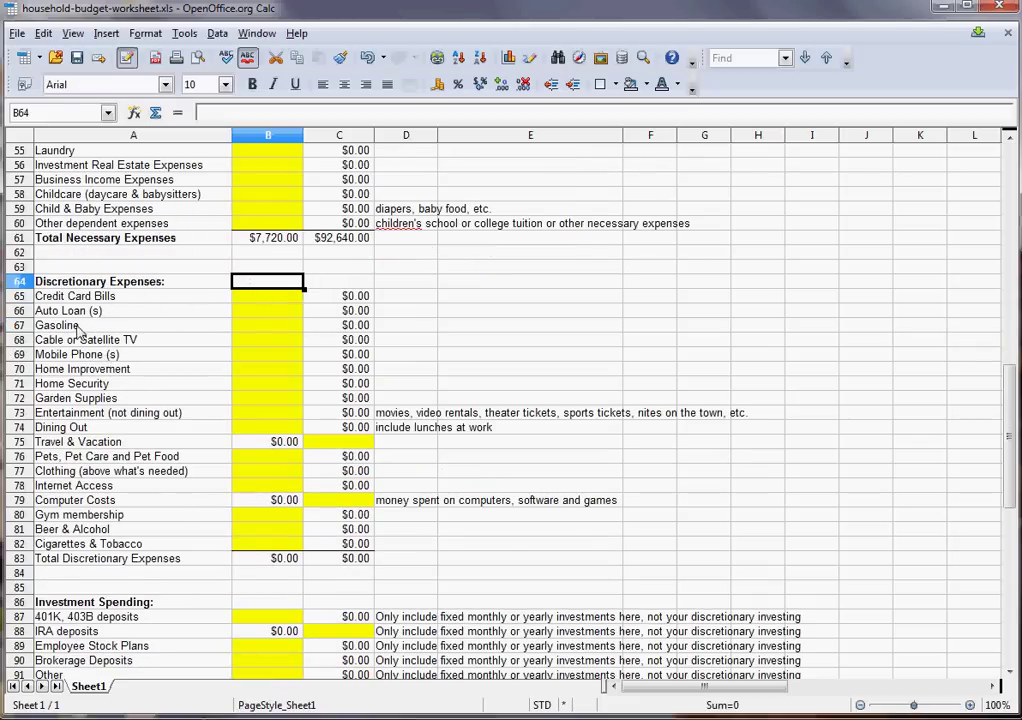
Set the monthly budget to 900 for Auto Loan (s) and 300 for Gasoline.
{"action": "left_click", "coordinate": [268, 314]}
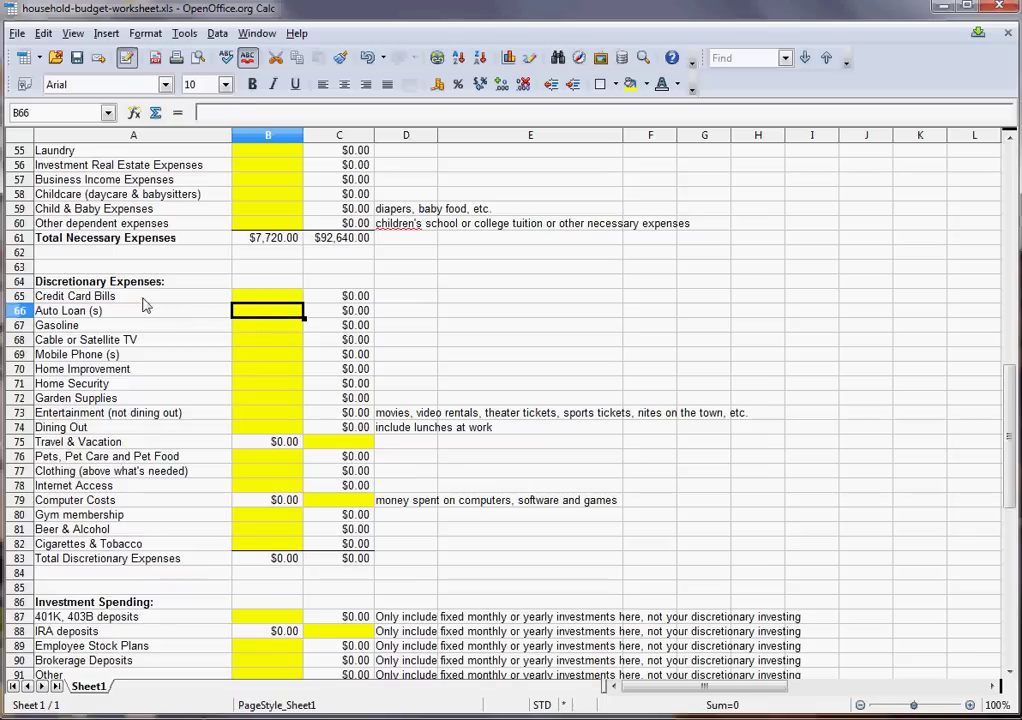
{"action": "type", "text": "900"}
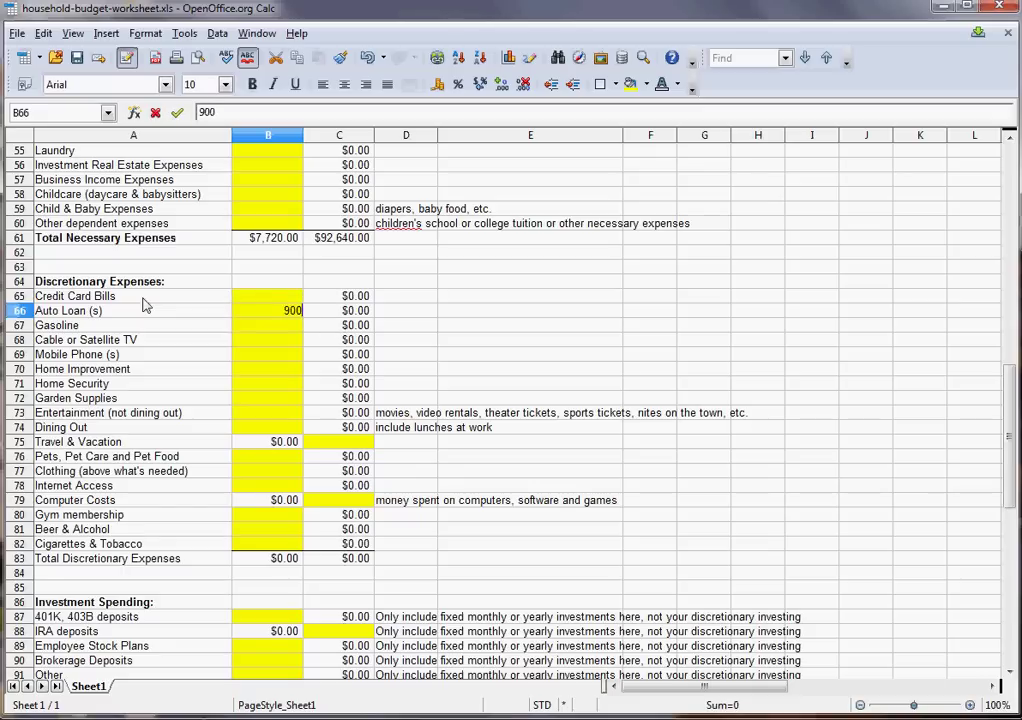
{"action": "key", "text": "Return"}
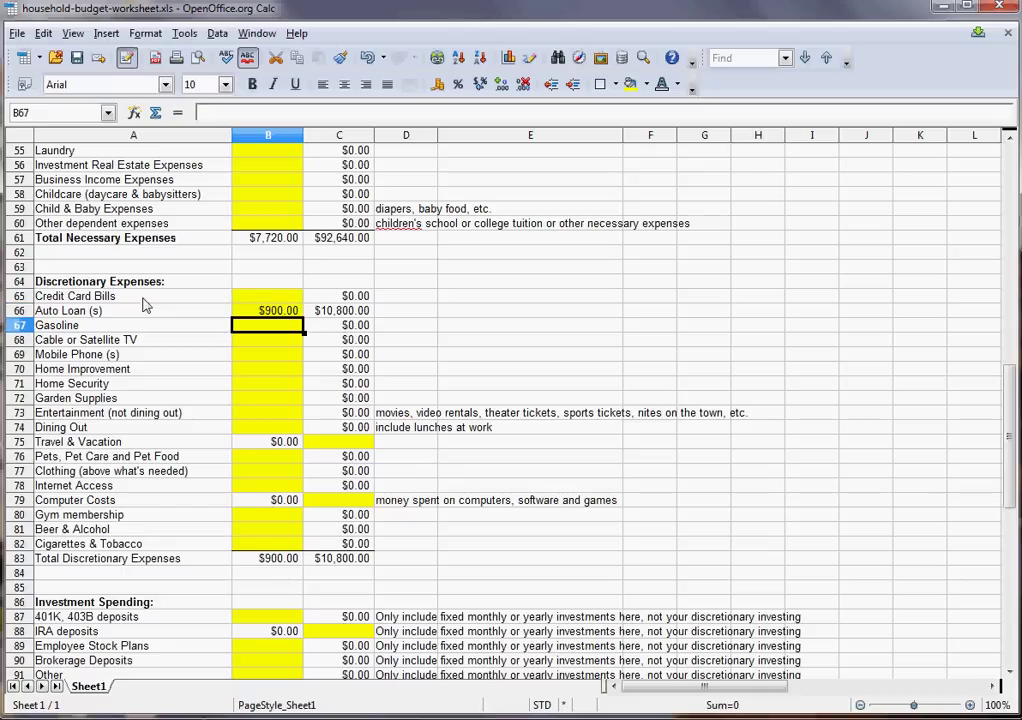
{"action": "type", "text": "300"}
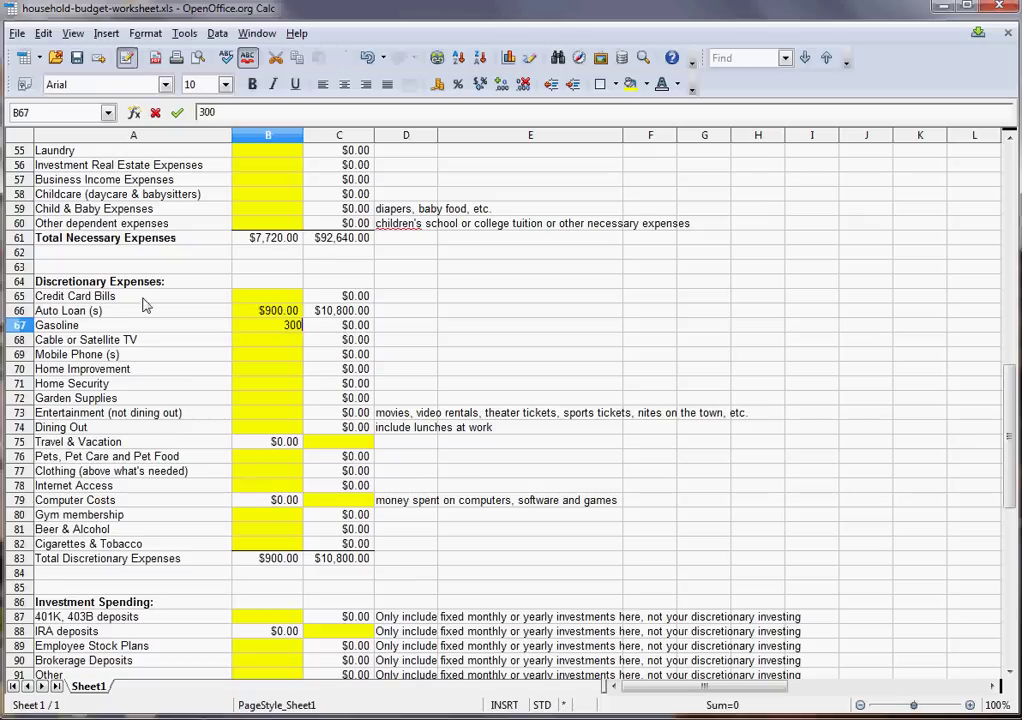
{"action": "key", "text": "Return"}
Set the monthly budget to 120 for Cable or Satellite TV and 225 for Mobile Phone (s).
{"action": "type", "text": "120"}
{"action": "key", "text": "Return"}
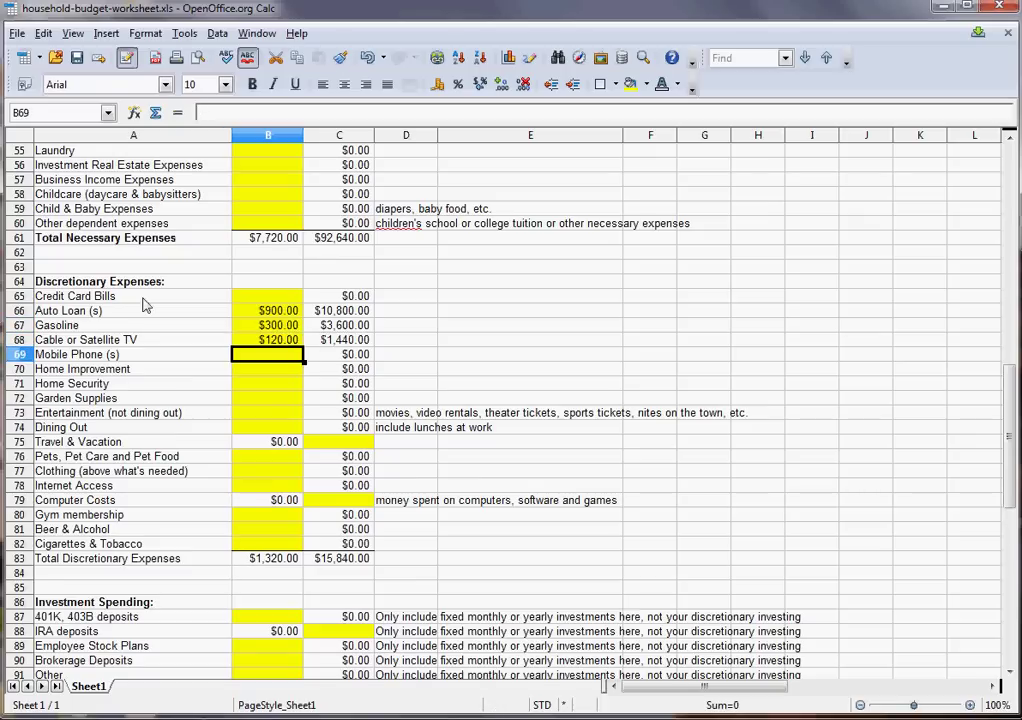
{"action": "type", "text": "2"}
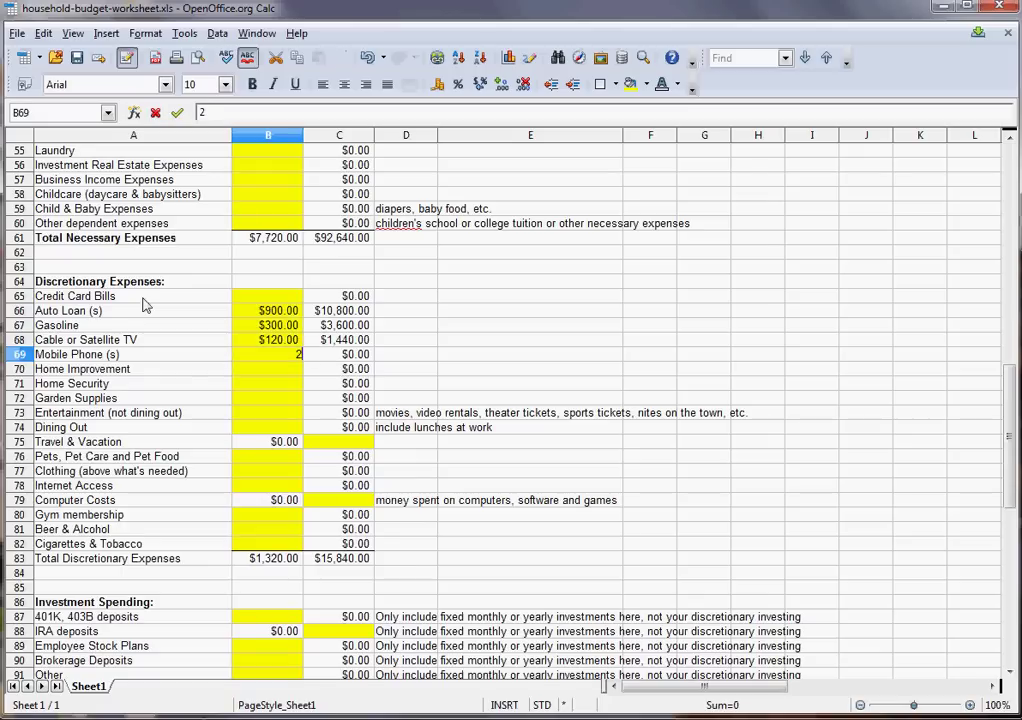
{"action": "type", "text": "25"}
{"action": "key", "text": "Return"}
Set the Dining Out monthly budget to 500.
{"action": "key", "text": "Return"}
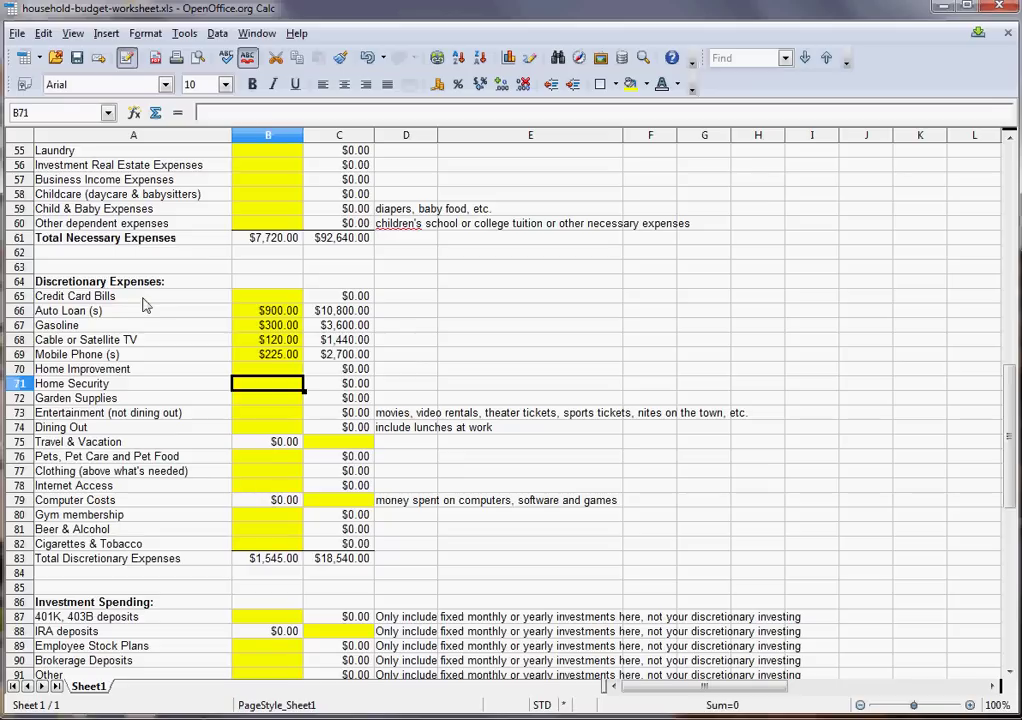
{"action": "key", "text": "Return"}
{"action": "key", "text": "Return"}
{"action": "key", "text": "Return"}
{"action": "key", "text": "Return"}
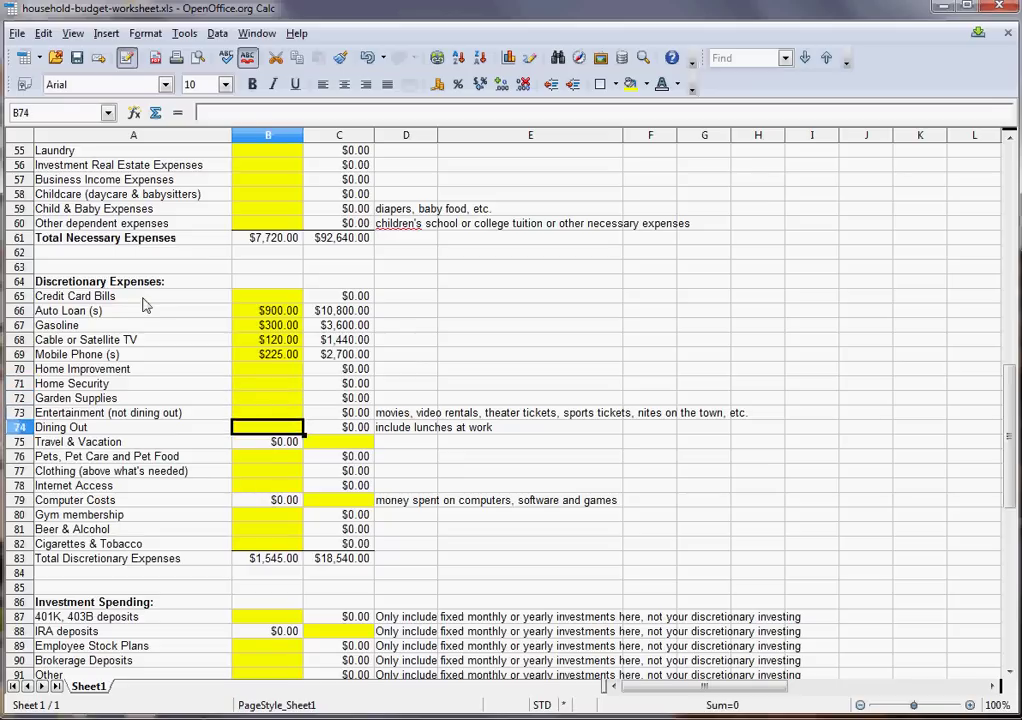
{"action": "key", "text": "Up"}
{"action": "type", "text": "500"}
{"action": "key", "text": "Return"}
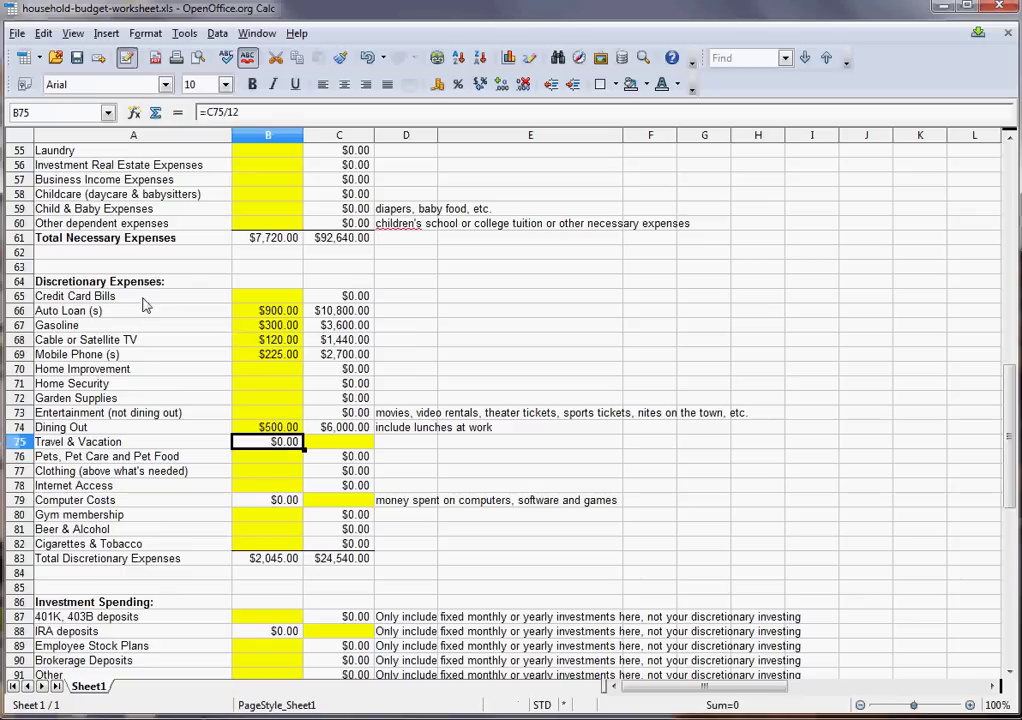
Set the Travel & Vacation annual amount to 3000.
{"action": "key", "text": "Right"}
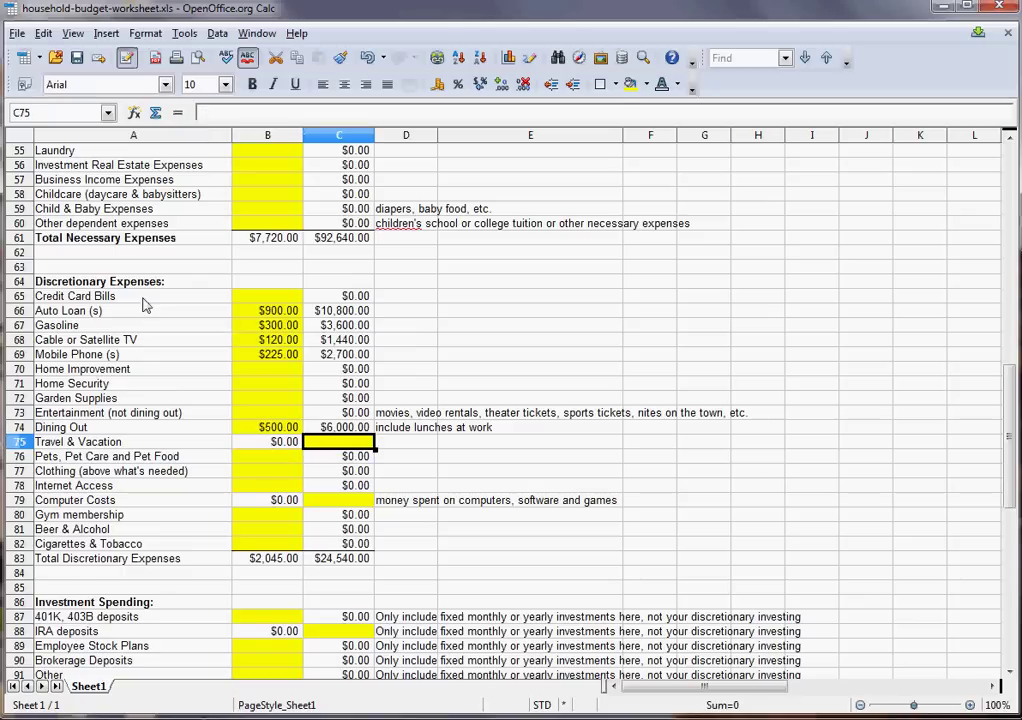
{"action": "type", "text": "3000"}
{"action": "key", "text": "Return"}
Set the Clothing (above what's needed) monthly budget to 250.
{"action": "key", "text": "Left"}
{"action": "key", "text": "Up"}
{"action": "key", "text": "Down"}
{"action": "key", "text": "Down"}
{"action": "key", "text": "Down"}
{"action": "key", "text": "Down"}
{"action": "key", "text": "Up"}
{"action": "key", "text": "Up"}
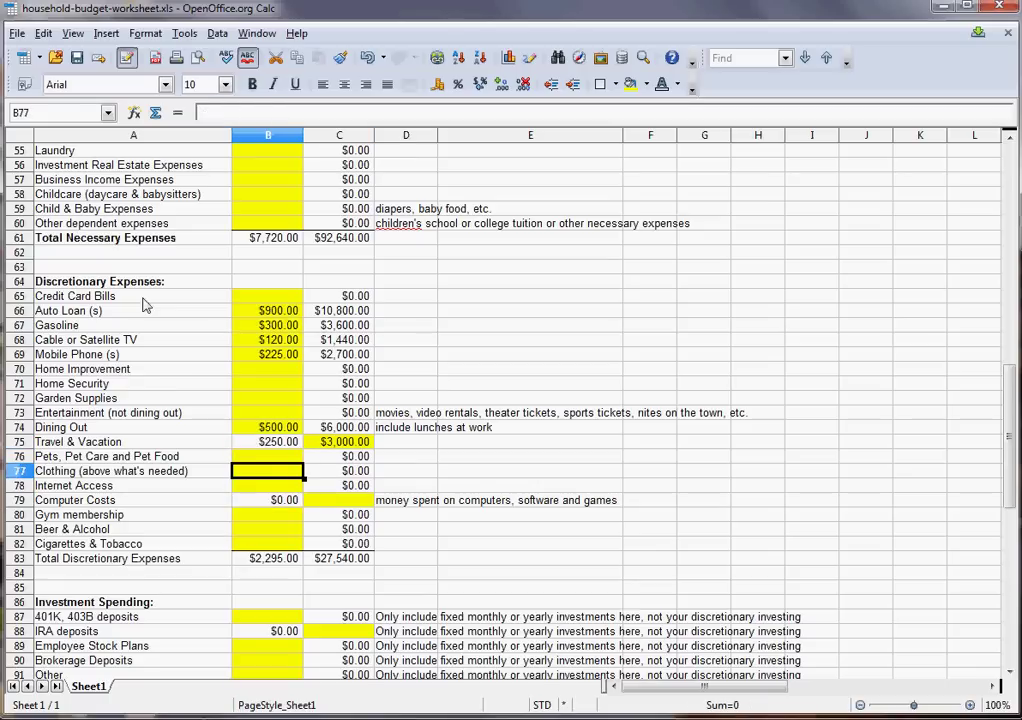
{"action": "type", "text": "250"}
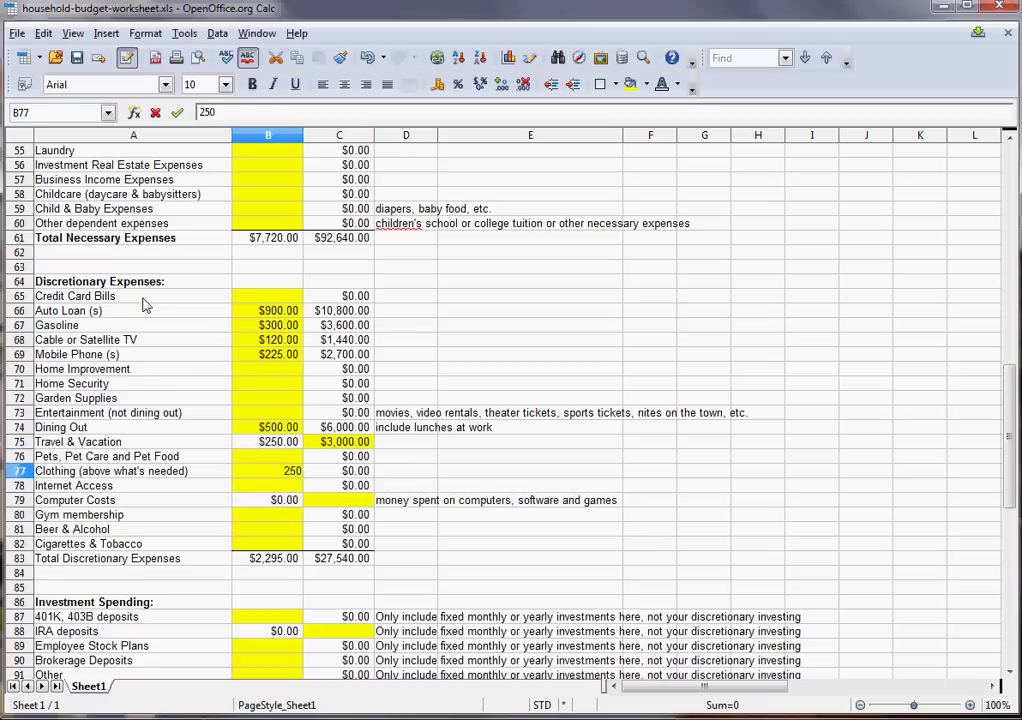
{"action": "key", "text": "Return"}
Look through the remaining discretionary expense rows down to the Investment Spending heading.
{"action": "key", "text": "Down"}
{"action": "key", "text": "Down"}
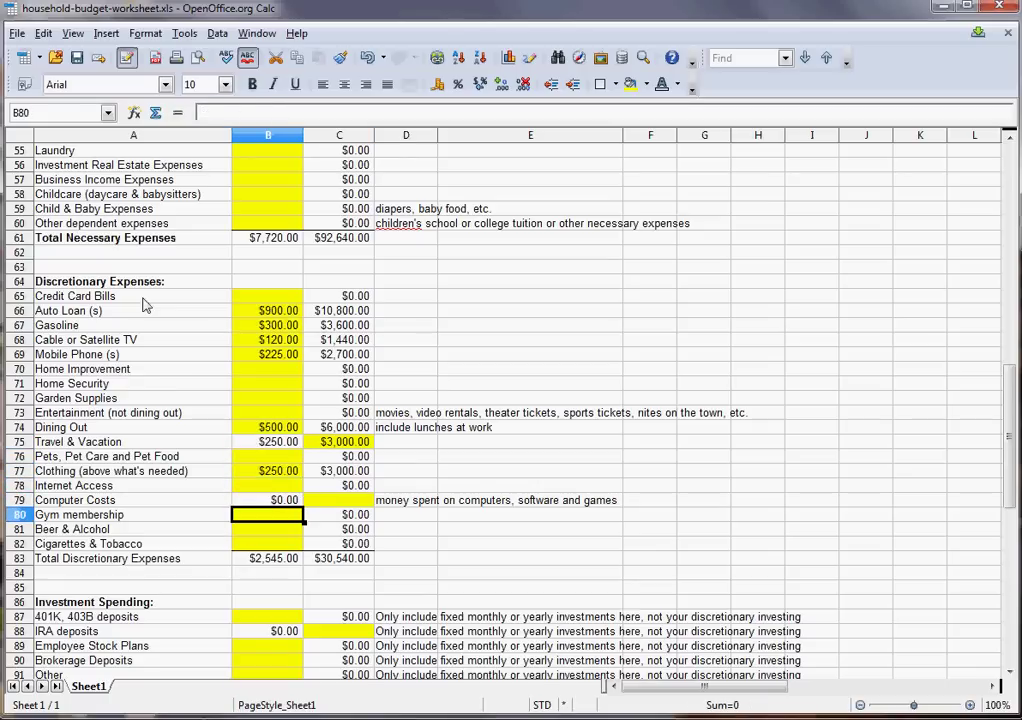
{"action": "key", "text": "Down"}
{"action": "key", "text": "Down"}
{"action": "key", "text": "Down"}
{"action": "key", "text": "Down"}
{"action": "key", "text": "Down"}
{"action": "key", "text": "Down"}
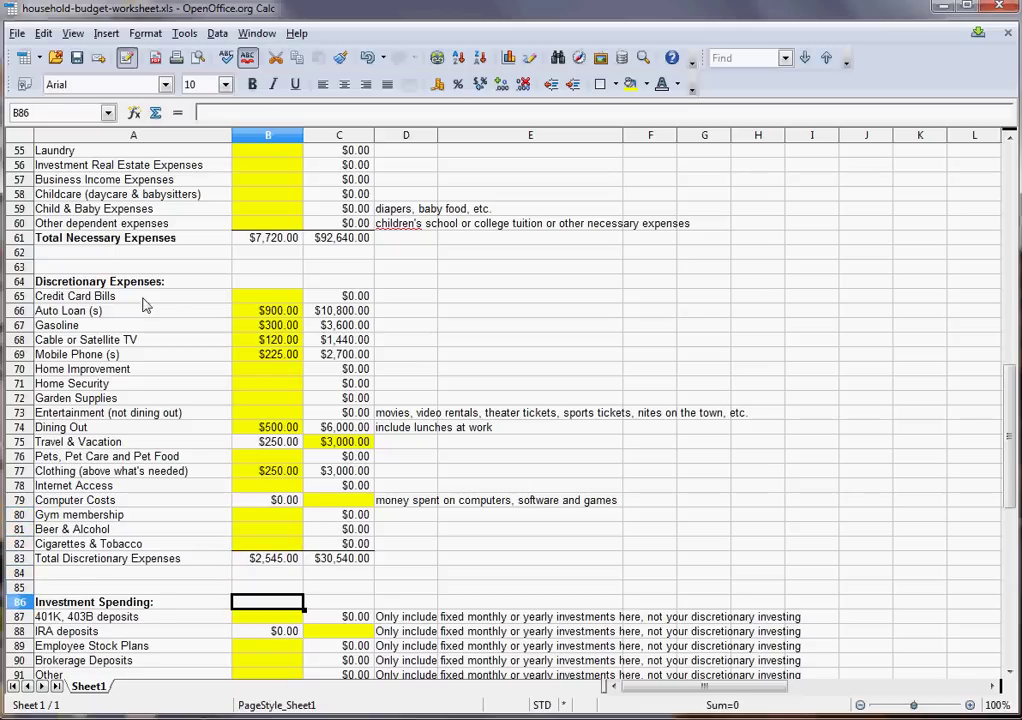
Set the Internet Access monthly budget to 45.
{"action": "key", "text": "Down"}
{"action": "key", "text": "Down"}
{"action": "key", "text": "Down"}
{"action": "key", "text": "Down"}
{"action": "key", "text": "Down"}
{"action": "key", "text": "Down"}
{"action": "key", "text": "Down"}
{"action": "key", "text": "Down"}
{"action": "key", "text": "Down"}
{"action": "key", "text": "Down"}
{"action": "key", "text": "Down"}
{"action": "key", "text": "Up"}
{"action": "key", "text": "Up"}
{"action": "key", "text": "Up"}
{"action": "key", "text": "Up"}
{"action": "key", "text": "Up"}
{"action": "key", "text": "Up"}
{"action": "key", "text": "Up"}
{"action": "key", "text": "Up"}
{"action": "key", "text": "Up"}
{"action": "key", "text": "Up"}
{"action": "key", "text": "Up"}
{"action": "key", "text": "Up"}
{"action": "key", "text": "Up"}
{"action": "key", "text": "Up"}
{"action": "key", "text": "Up"}
{"action": "key", "text": "Up"}
{"action": "key", "text": "Up"}
{"action": "key", "text": "Up"}
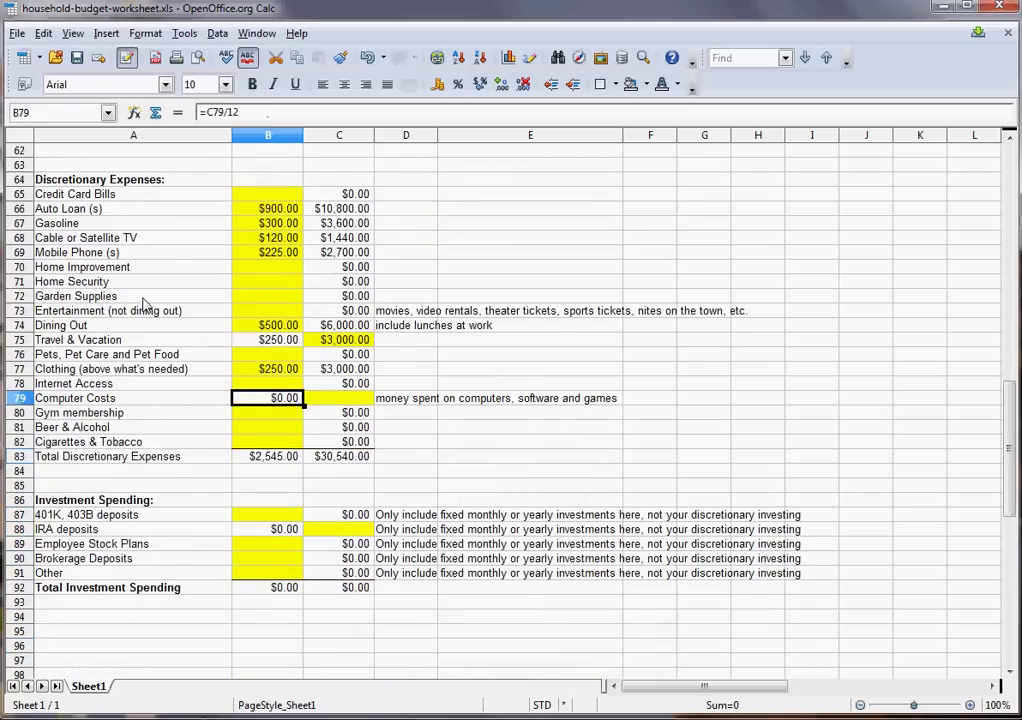
{"action": "type", "text": "45"}
{"action": "key", "text": "Return"}
Look through the discretionary expense rows from Dining Out down to Cigarettes & Tobacco.
{"action": "key", "text": "Down"}
{"action": "key", "text": "Down"}
{"action": "key", "text": "Down"}
{"action": "key", "text": "Down"}
{"action": "key", "text": "Down"}
{"action": "key", "text": "Down"}
{"action": "key", "text": "Down"}
{"action": "key", "text": "Up"}
{"action": "key", "text": "Up"}
{"action": "key", "text": "Up"}
{"action": "key", "text": "Up"}
{"action": "key", "text": "Up"}
{"action": "key", "text": "Up"}
{"action": "key", "text": "Up"}
{"action": "key", "text": "Up"}
{"action": "key", "text": "Up"}
{"action": "key", "text": "Up"}
{"action": "key", "text": "Up"}
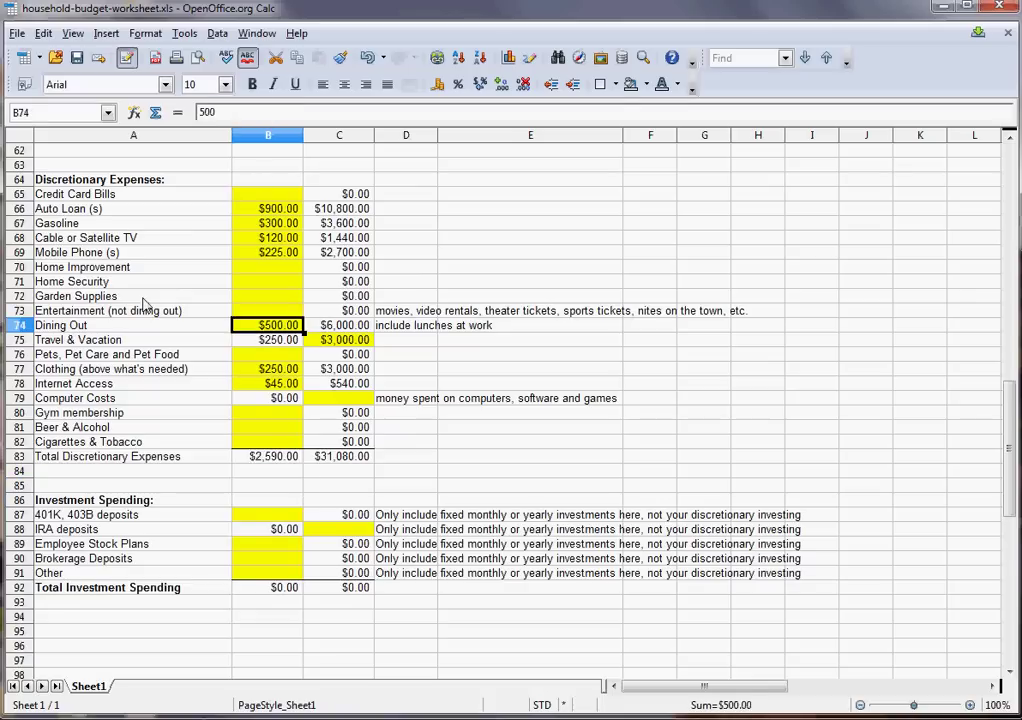
{"action": "key", "text": "Down"}
{"action": "key", "text": "Down"}
{"action": "key", "text": "Down"}
{"action": "key", "text": "Down"}
{"action": "key", "text": "Down"}
{"action": "key", "text": "Down"}
{"action": "key", "text": "Down"}
{"action": "key", "text": "Down"}
{"action": "key", "text": "Down"}
{"action": "key", "text": "Up"}
{"action": "key", "text": "Up"}
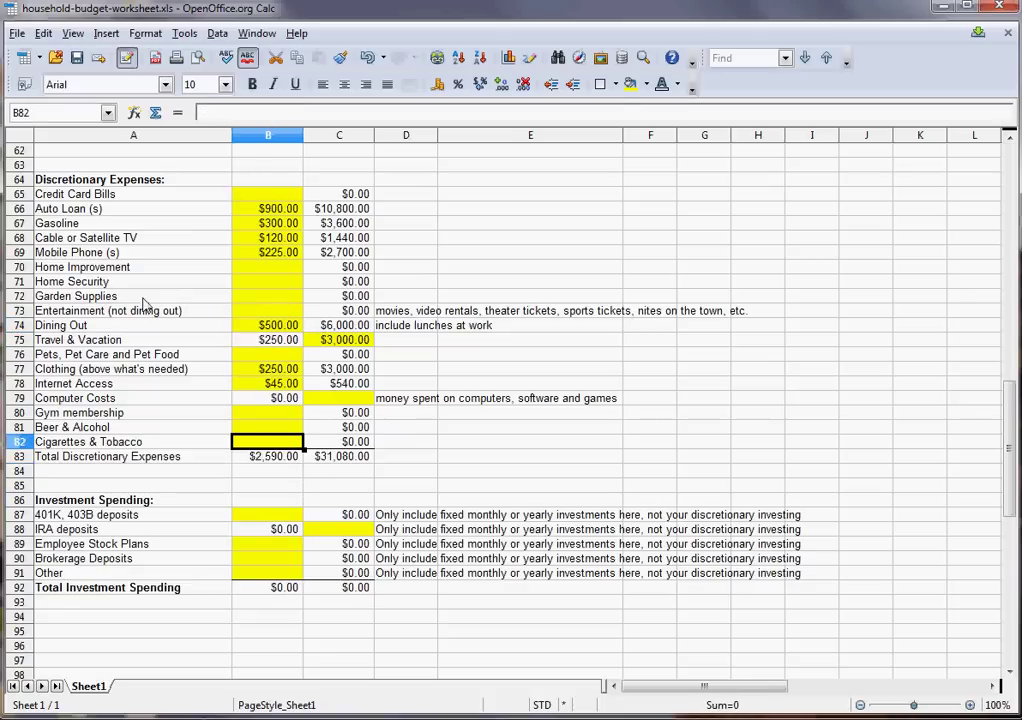
Set the 401K, 403B deposits monthly amount under Investment Spending to 1000.
{"action": "key", "text": "Down"}
{"action": "key", "text": "Down"}
{"action": "key", "text": "Down"}
{"action": "key", "text": "Down"}
{"action": "key", "text": "Down"}
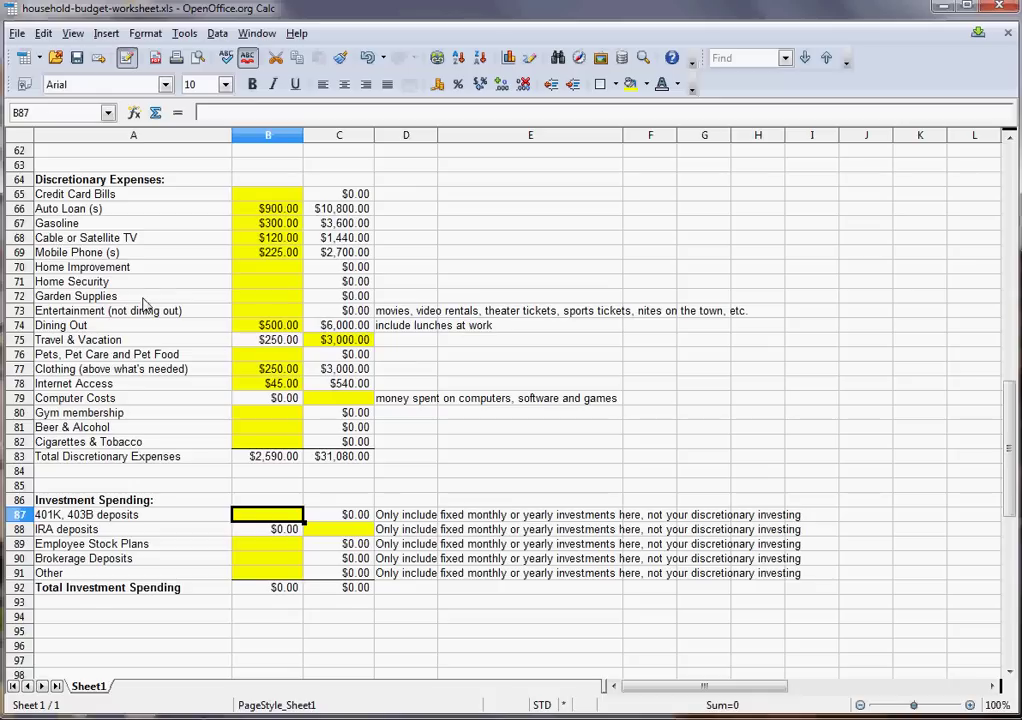
{"action": "key", "text": "Down"}
{"action": "key", "text": "Down"}
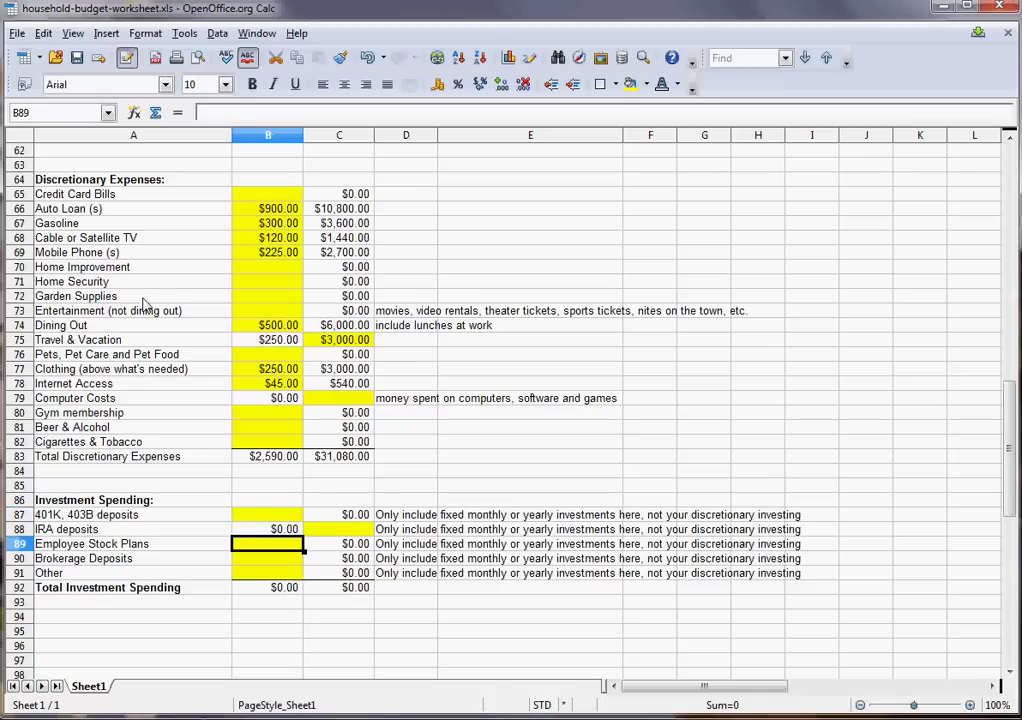
{"action": "key", "text": "Up"}
{"action": "key", "text": "Up"}
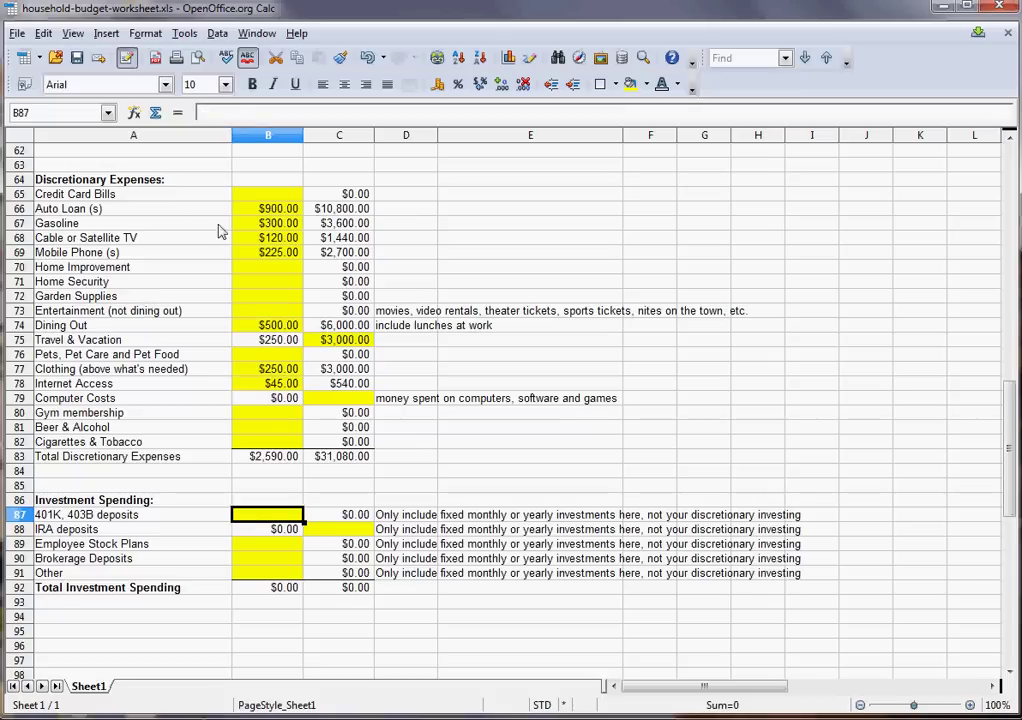
{"action": "scroll", "coordinate": [404, 284], "scroll_direction": "up", "scroll_amount": 18}
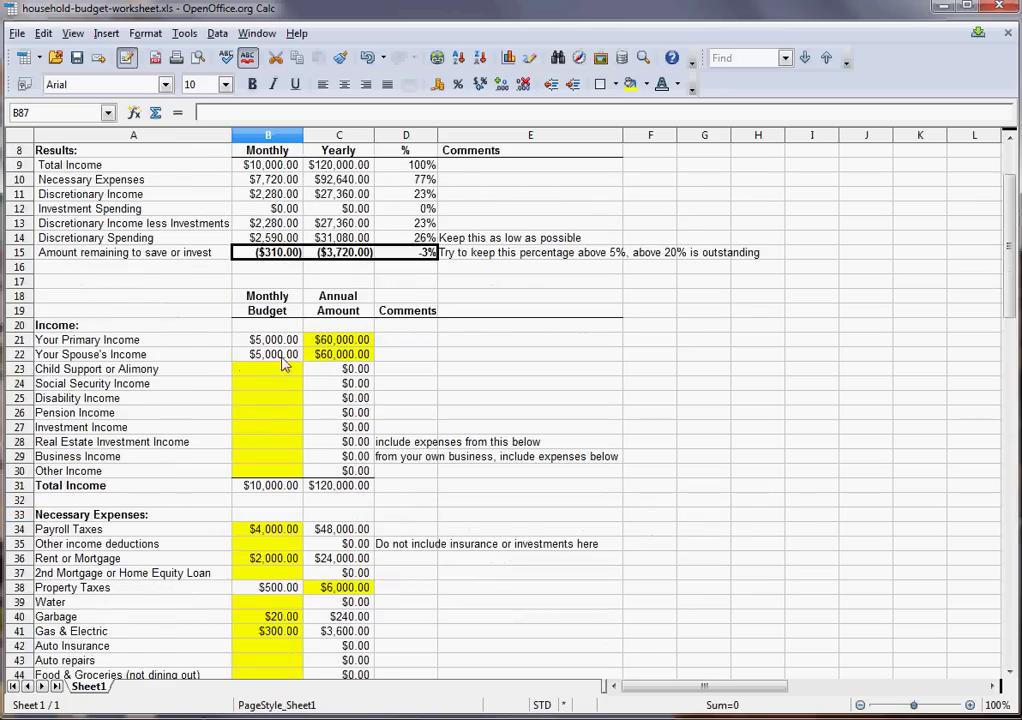
{"action": "scroll", "coordinate": [342, 362], "scroll_direction": "down", "scroll_amount": 18}
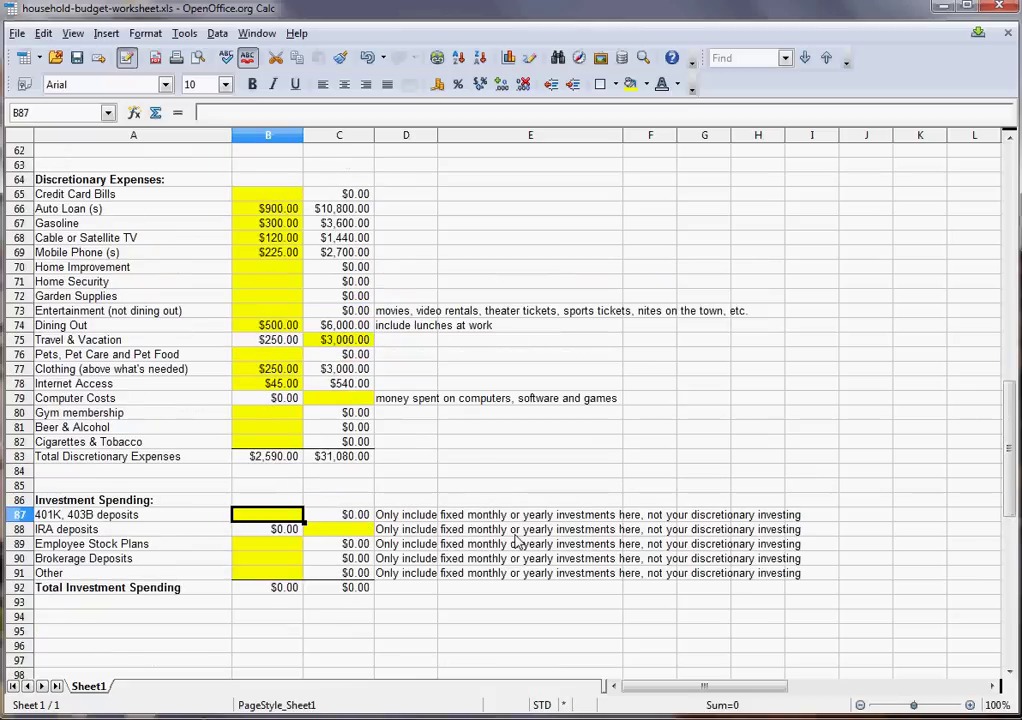
{"action": "type", "text": "1000"}
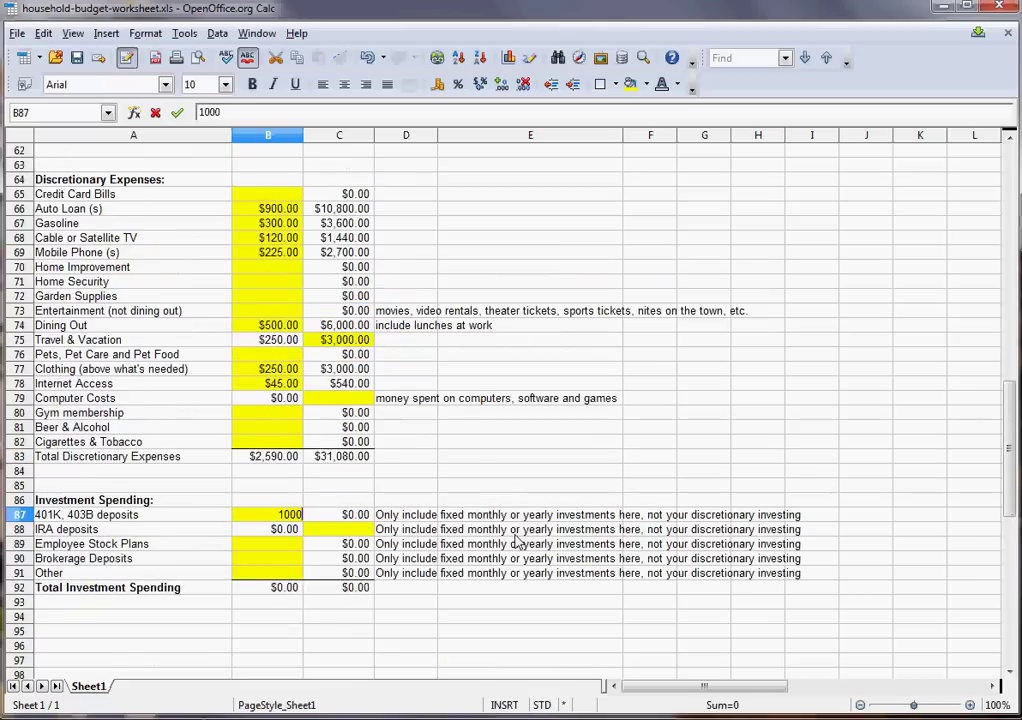
{"action": "key", "text": "Return"}
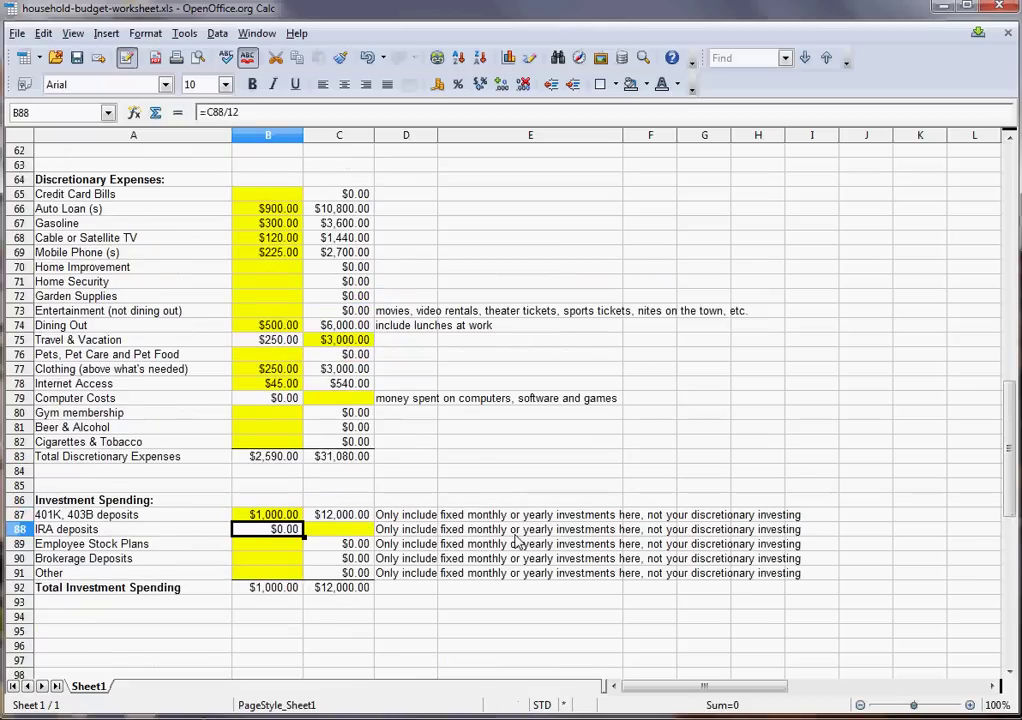
Review the remaining Investment Spending rows and examine the Results summary, including the monthly Discretionary Spending figure.
{"action": "key", "text": "Down"}
{"action": "key", "text": "Down"}
{"action": "key", "text": "Down"}
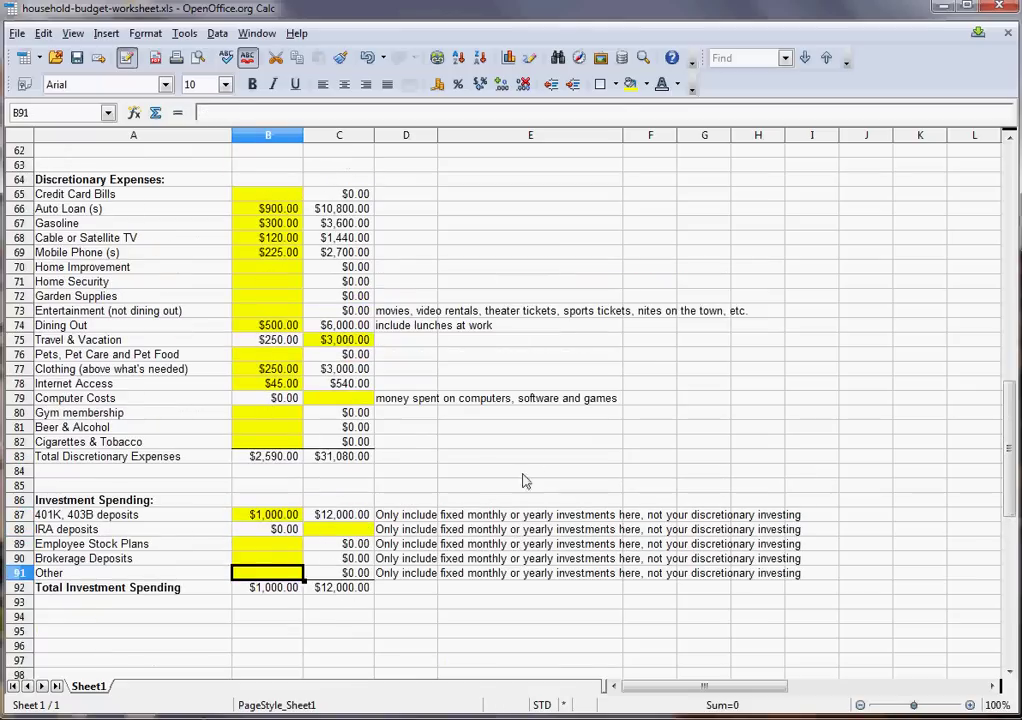
{"action": "scroll", "coordinate": [521, 492], "scroll_direction": "down", "scroll_amount": 4}
{"action": "scroll", "coordinate": [525, 493], "scroll_direction": "up", "scroll_amount": 6}
{"action": "scroll", "coordinate": [497, 537], "scroll_direction": "down", "scroll_amount": 3}
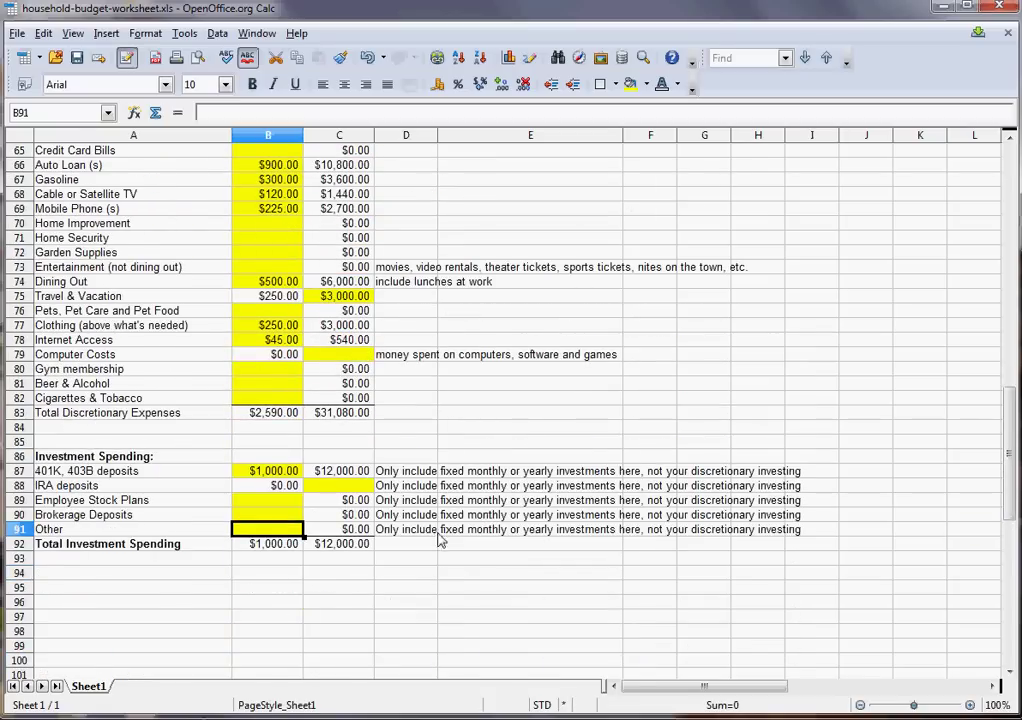
{"action": "scroll", "coordinate": [440, 533], "scroll_direction": "up", "scroll_amount": 4}
{"action": "scroll", "coordinate": [440, 533], "scroll_direction": "up", "scroll_amount": 17}
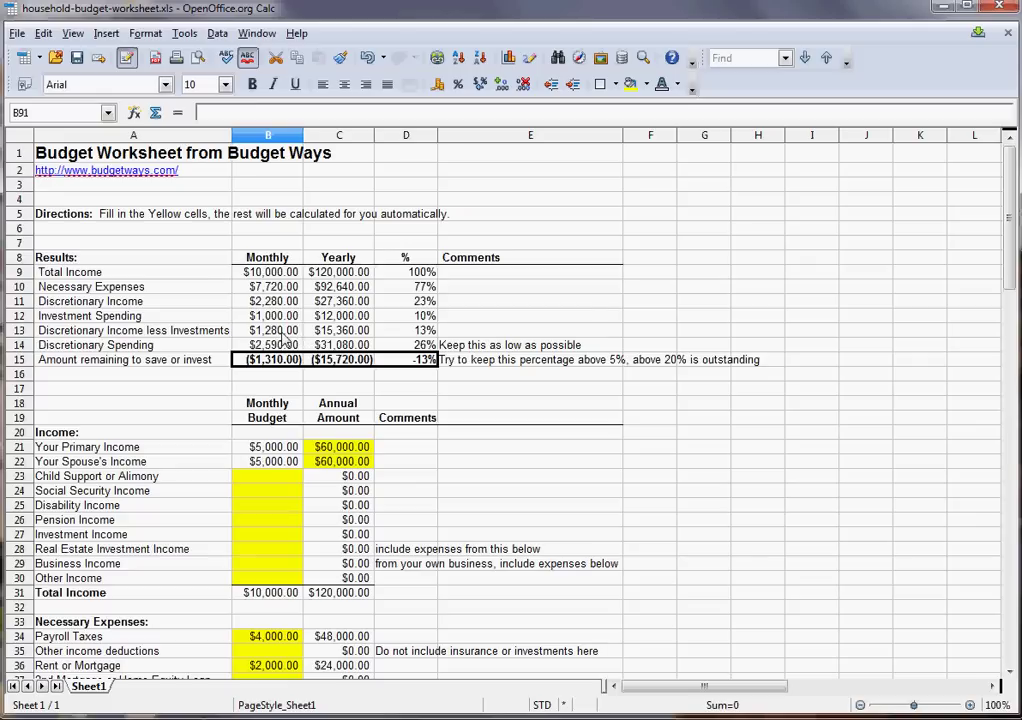
{"action": "left_click", "coordinate": [265, 347]}
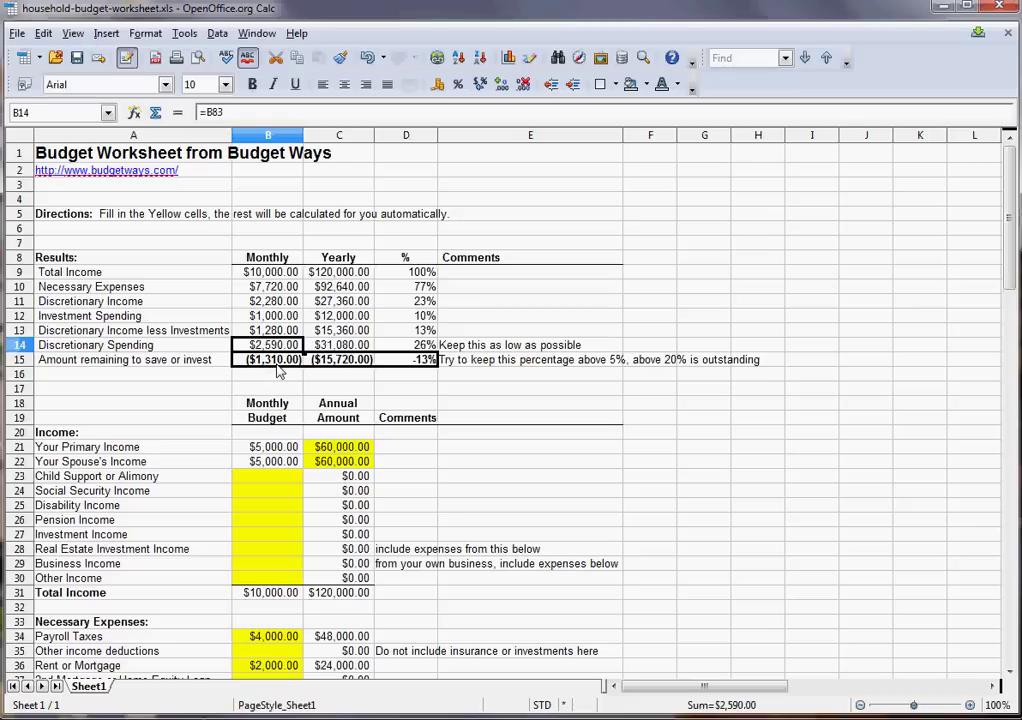
Reduce the Auto Loan (s) monthly budget in the discretionary expenses to 450.
{"action": "scroll", "coordinate": [240, 462], "scroll_direction": "down", "scroll_amount": 15}
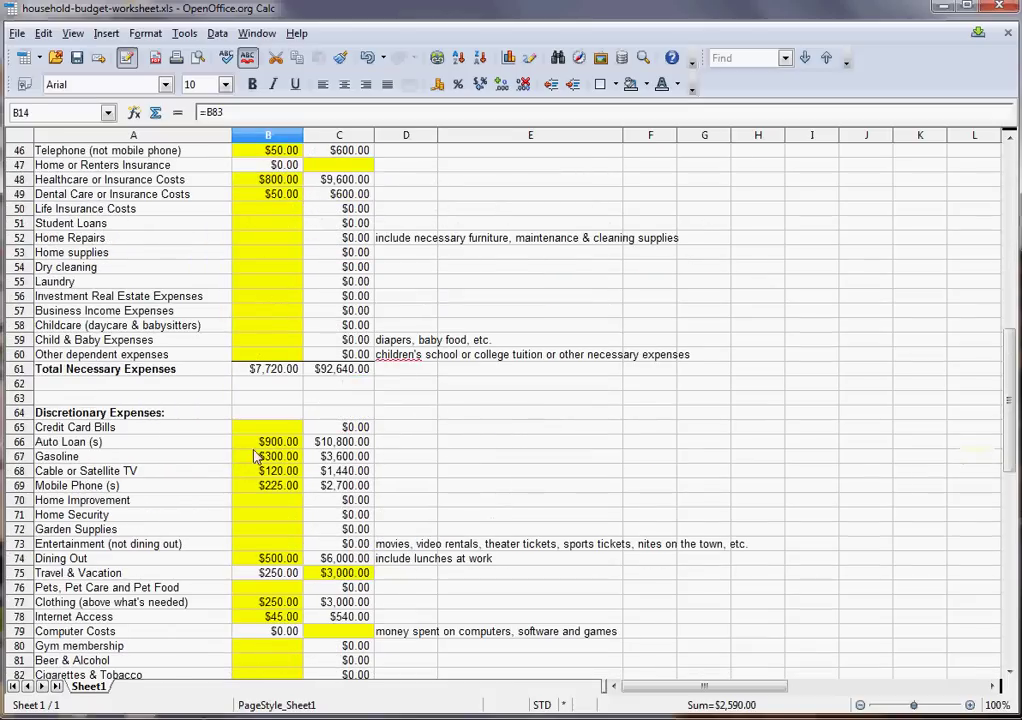
{"action": "left_click", "coordinate": [275, 442]}
{"action": "type", "text": "450"}
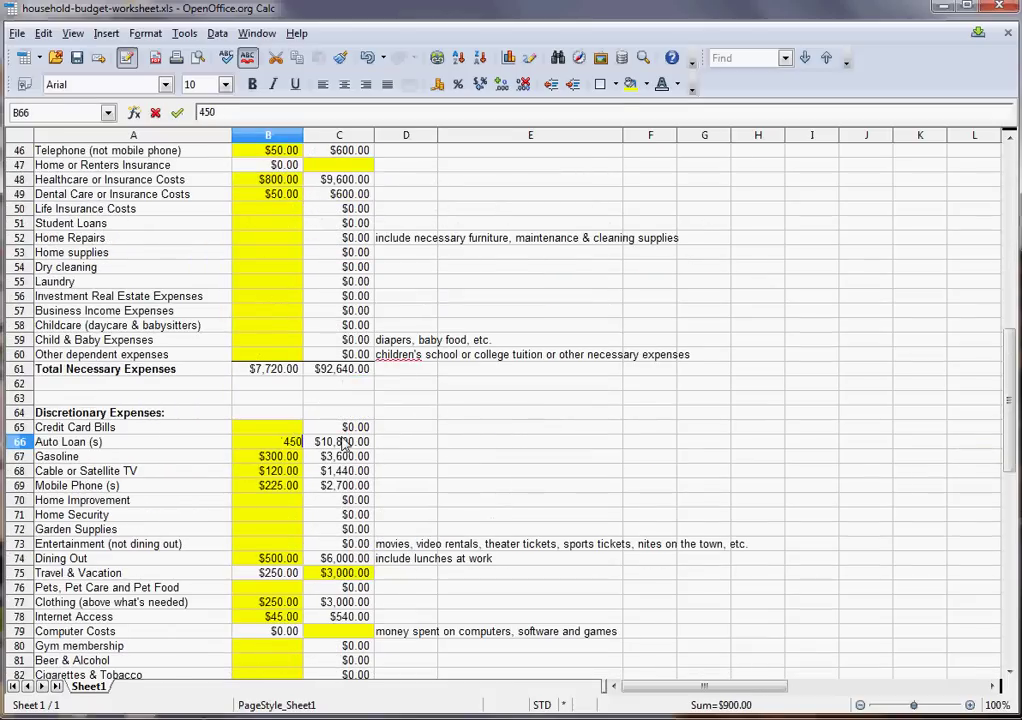
{"action": "key", "text": "Return"}
Reduce the Dining Out monthly budget to 150.
{"action": "key", "text": "Return"}
{"action": "key", "text": "Return"}
{"action": "key", "text": "Down"}
{"action": "key", "text": "Down"}
{"action": "key", "text": "Down"}
{"action": "key", "text": "Down"}
{"action": "key", "text": "Down"}
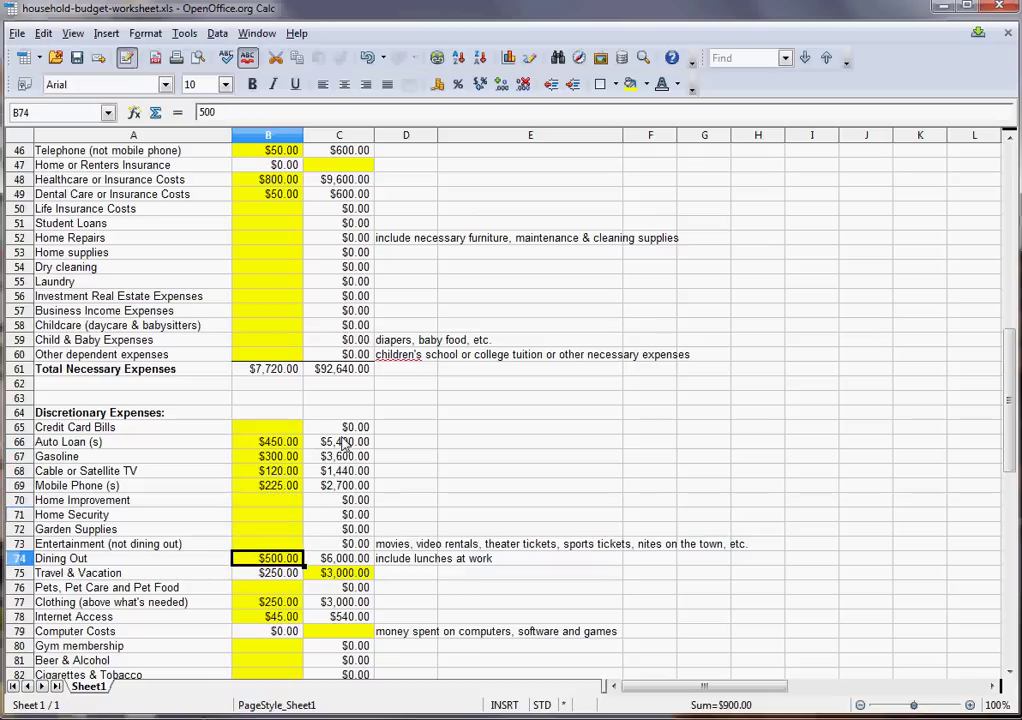
{"action": "type", "text": "150"}
{"action": "key", "text": "Return"}
Reduce the Clothing (above what's needed) monthly budget to 200.
{"action": "key", "text": "Return"}
{"action": "key", "text": "Return"}
{"action": "type", "text": "200"}
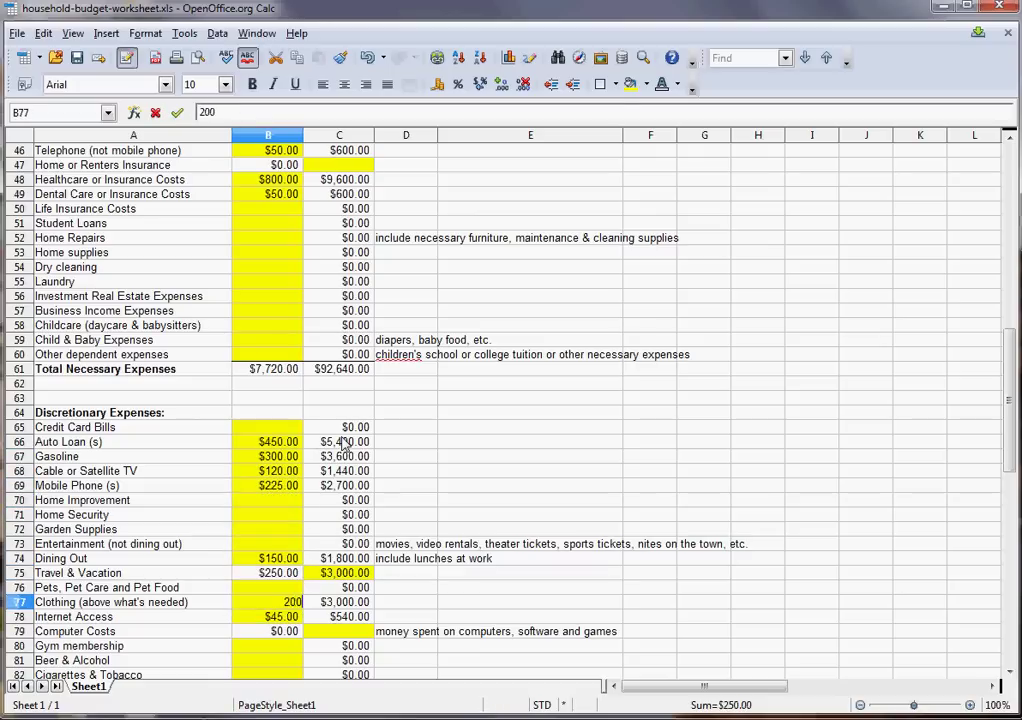
{"action": "key", "text": "Return"}
Reduce the Gasoline monthly budget to 250.
{"action": "key", "text": "Return"}
{"action": "key", "text": "Up"}
{"action": "key", "text": "Up"}
{"action": "key", "text": "Up"}
{"action": "key", "text": "Up"}
{"action": "key", "text": "Up"}
{"action": "key", "text": "Up"}
{"action": "key", "text": "Up"}
{"action": "key", "text": "Up"}
{"action": "key", "text": "Up"}
{"action": "key", "text": "Up"}
{"action": "key", "text": "Up"}
{"action": "key", "text": "Up"}
{"action": "type", "text": "250"}
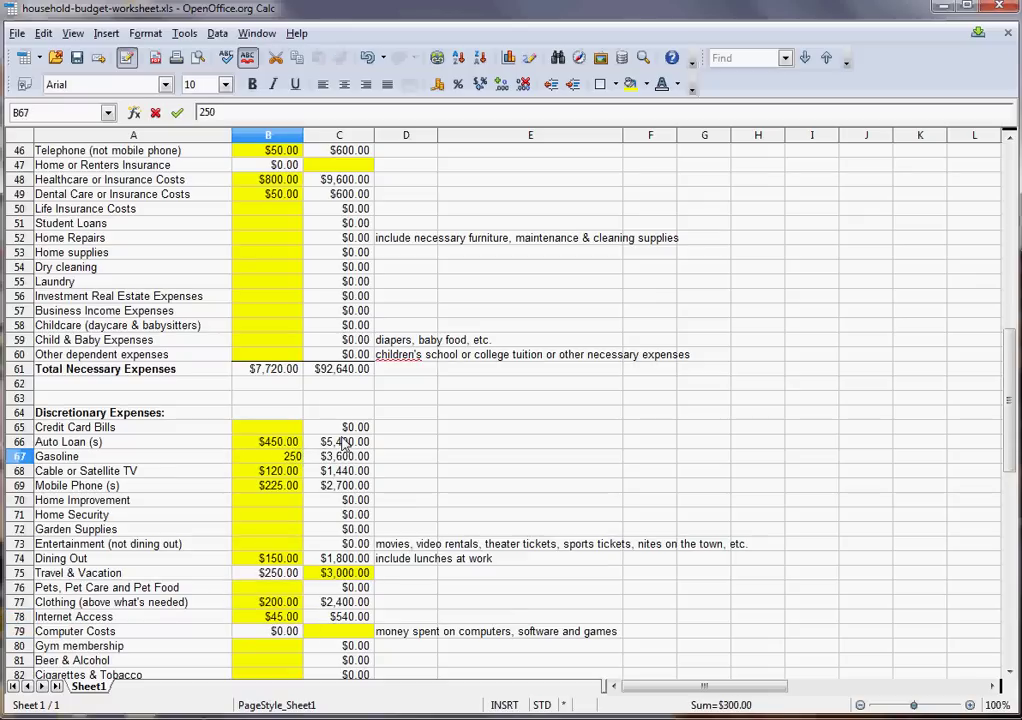
{"action": "key", "text": "Return"}
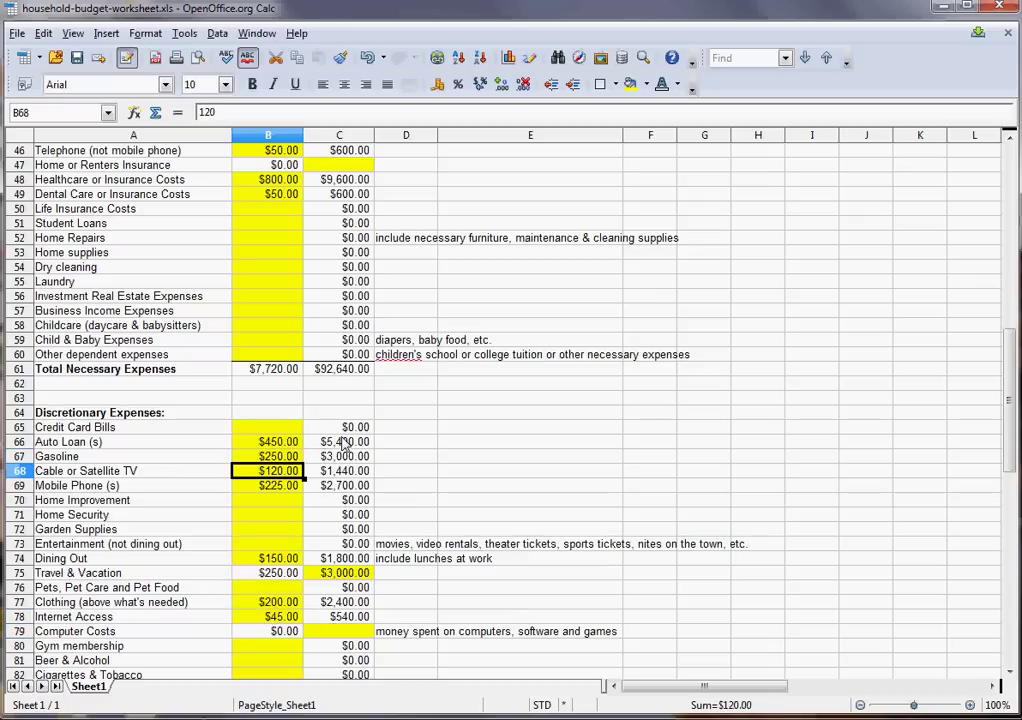
Look over the adjusted discretionary expense rows, their totals and the Investment Spending section.
{"action": "key", "text": "Up"}
{"action": "key", "text": "Down"}
{"action": "key", "text": "Down"}
{"action": "key", "text": "Down"}
{"action": "key", "text": "Down"}
{"action": "key", "text": "Down"}
{"action": "key", "text": "Down"}
{"action": "key", "text": "Down"}
{"action": "key", "text": "Down"}
{"action": "key", "text": "Down"}
{"action": "key", "text": "Down"}
{"action": "key", "text": "Down"}
{"action": "key", "text": "Down"}
{"action": "key", "text": "Down"}
{"action": "key", "text": "Down"}
{"action": "key", "text": "Down"}
{"action": "key", "text": "Down"}
{"action": "key", "text": "Down"}
{"action": "key", "text": "Down"}
{"action": "key", "text": "Down"}
{"action": "key", "text": "Down"}
{"action": "key", "text": "Down"}
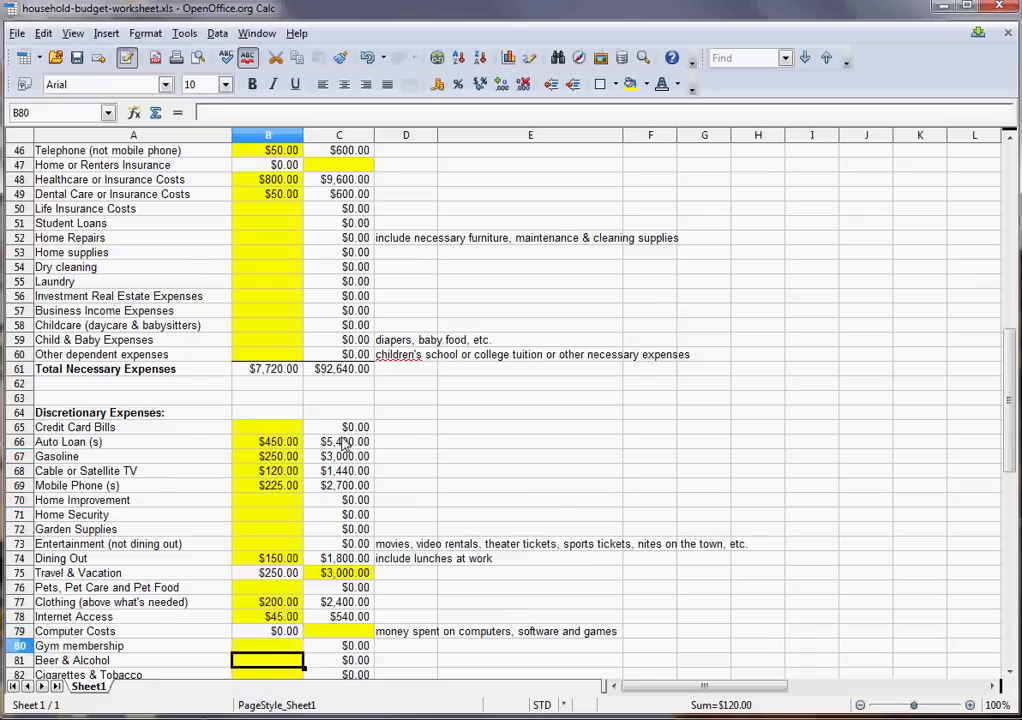
{"action": "key", "text": "Up"}
{"action": "key", "text": "Up"}
{"action": "key", "text": "Up"}
{"action": "key", "text": "Up"}
{"action": "key", "text": "Up"}
{"action": "key", "text": "Up"}
{"action": "key", "text": "Up"}
{"action": "key", "text": "Up"}
{"action": "key", "text": "Up"}
{"action": "key", "text": "Up"}
{"action": "key", "text": "Up"}
{"action": "key", "text": "Up"}
{"action": "key", "text": "Up"}
{"action": "key", "text": "Up"}
{"action": "key", "text": "Up"}
{"action": "key", "text": "Up"}
{"action": "key", "text": "Up"}
{"action": "key", "text": "Up"}
{"action": "key", "text": "Up"}
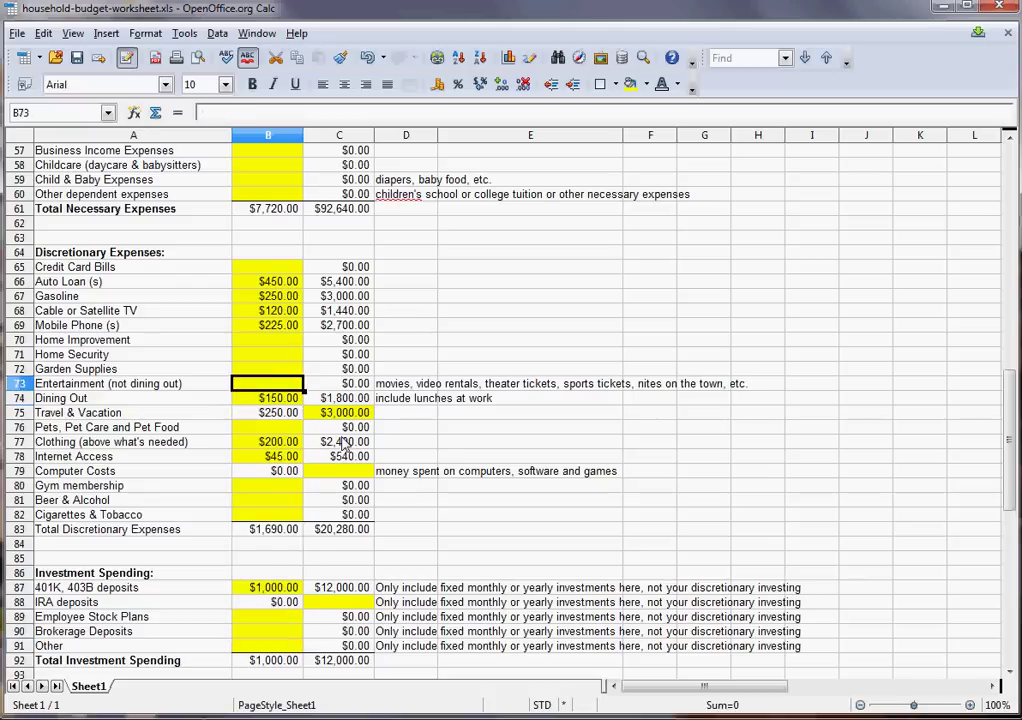
Look through the discretionary expense rows from Entertainment down to Cigarettes & Tobacco for further possible cuts.
{"action": "key", "text": "Down"}
{"action": "key", "text": "Down"}
{"action": "key", "text": "Down"}
{"action": "key", "text": "Down"}
{"action": "key", "text": "Down"}
{"action": "key", "text": "Down"}
{"action": "key", "text": "Down"}
{"action": "key", "text": "Down"}
{"action": "key", "text": "Down"}
{"action": "key", "text": "Down"}
{"action": "key", "text": "Down"}
{"action": "key", "text": "Down"}
{"action": "key", "text": "Down"}
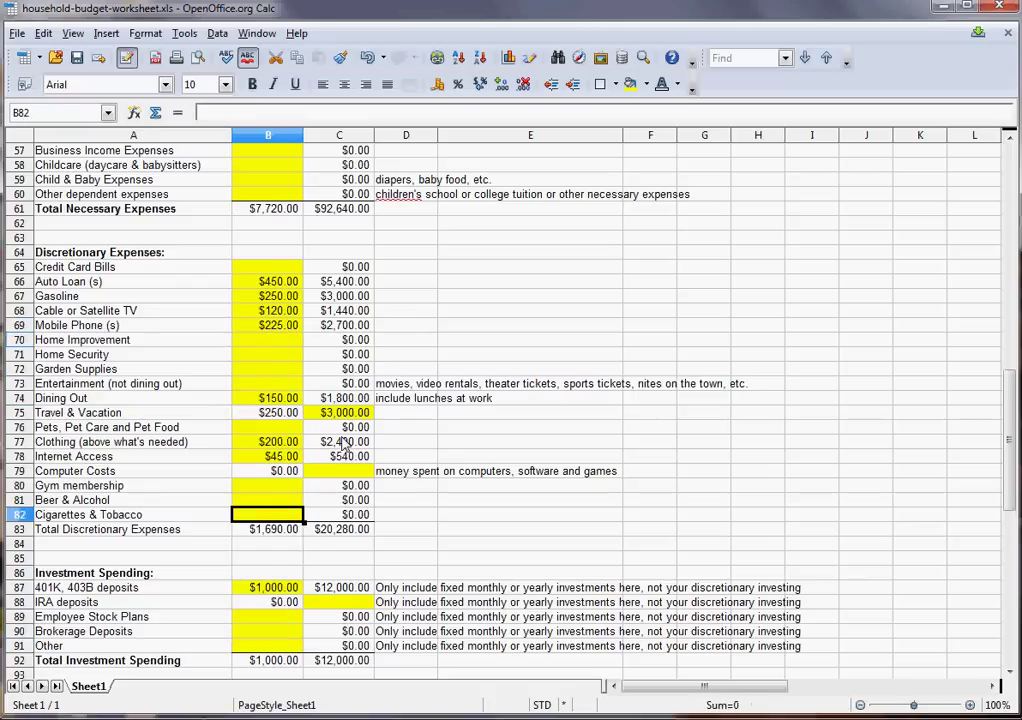
Go back up through the necessary expense and income sections to the Results summary at the start of the worksheet.
{"action": "key", "text": "Up"}
{"action": "key", "text": "Up"}
{"action": "key", "text": "Up"}
{"action": "key", "text": "Up"}
{"action": "key", "text": "Up"}
{"action": "key", "text": "Up"}
{"action": "key", "text": "Up"}
{"action": "key", "text": "Up"}
{"action": "key", "text": "Up"}
{"action": "key", "text": "Up"}
{"action": "key", "text": "Up"}
{"action": "key", "text": "Up"}
{"action": "key", "text": "Up"}
{"action": "key", "text": "Up"}
{"action": "key", "text": "Up"}
{"action": "key", "text": "Up"}
{"action": "key", "text": "Up"}
{"action": "key", "text": "Up"}
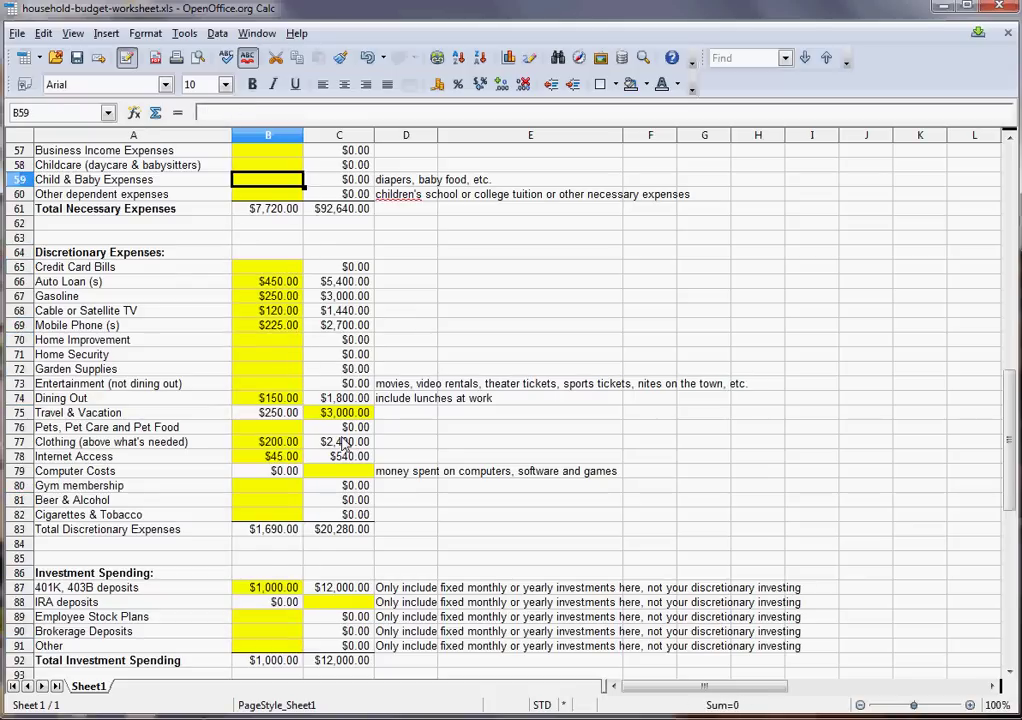
{"action": "key", "text": "Up"}
{"action": "key", "text": "Up"}
{"action": "key", "text": "Up"}
{"action": "key", "text": "Up"}
{"action": "key", "text": "Up"}
{"action": "key", "text": "Up"}
{"action": "key", "text": "Up"}
{"action": "key", "text": "Up"}
{"action": "key", "text": "Up"}
{"action": "key", "text": "Up"}
{"action": "key", "text": "Up"}
{"action": "key", "text": "Up"}
{"action": "key", "text": "Up"}
{"action": "key", "text": "Up"}
{"action": "key", "text": "Up"}
{"action": "key", "text": "Up"}
{"action": "key", "text": "Up"}
{"action": "key", "text": "Up"}
{"action": "key", "text": "Up"}
{"action": "key", "text": "Up"}
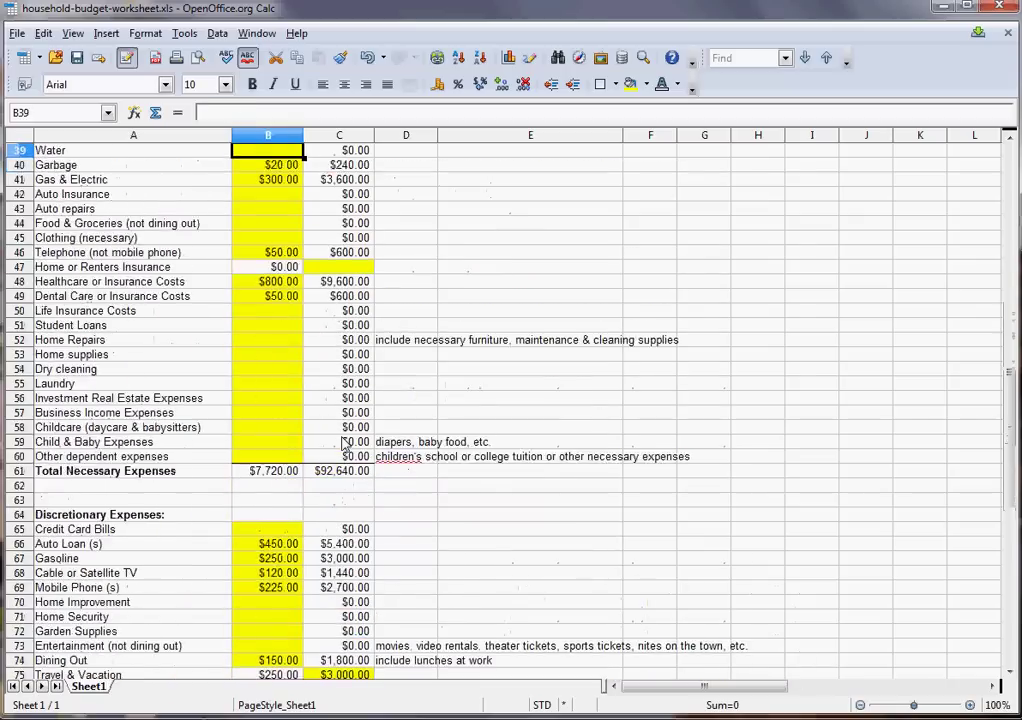
{"action": "key", "text": "Up"}
{"action": "key", "text": "Up"}
{"action": "key", "text": "Up"}
{"action": "key", "text": "Up"}
{"action": "key", "text": "Up"}
{"action": "key", "text": "Up"}
{"action": "key", "text": "Up"}
{"action": "key", "text": "Up"}
{"action": "key", "text": "Up"}
{"action": "key", "text": "Up"}
{"action": "key", "text": "Up"}
{"action": "key", "text": "Up"}
{"action": "key", "text": "Up"}
{"action": "key", "text": "Up"}
{"action": "key", "text": "Up"}
{"action": "key", "text": "Up"}
{"action": "key", "text": "Up"}
{"action": "key", "text": "Up"}
{"action": "key", "text": "Up"}
{"action": "key", "text": "Up"}
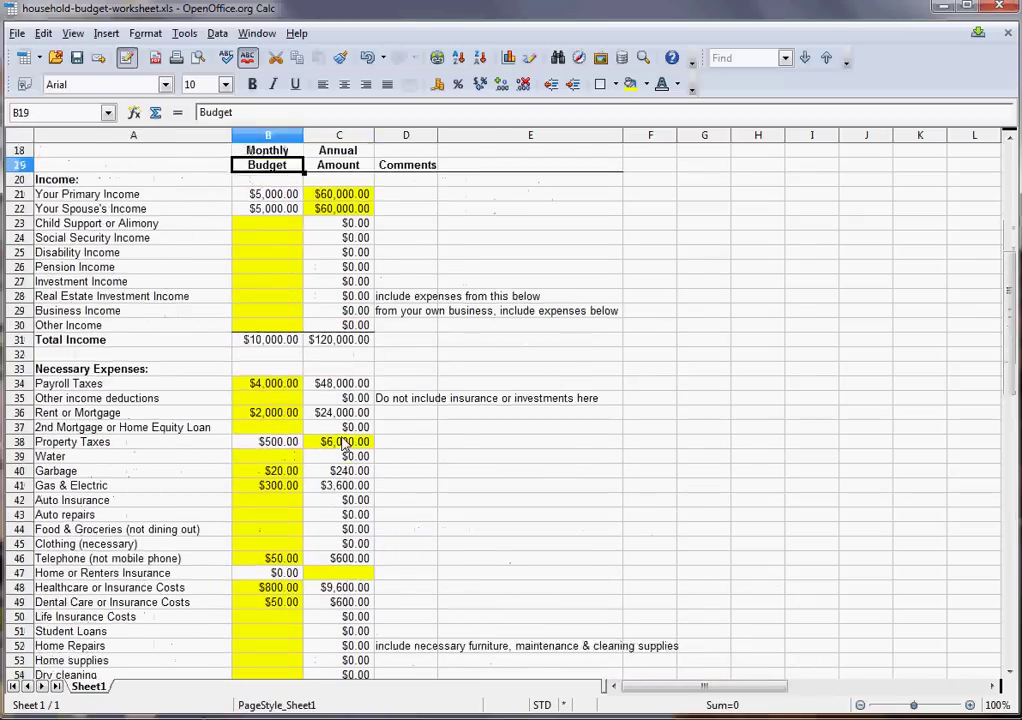
{"action": "key", "text": "Up"}
{"action": "key", "text": "Up"}
{"action": "key", "text": "Up"}
{"action": "key", "text": "Up"}
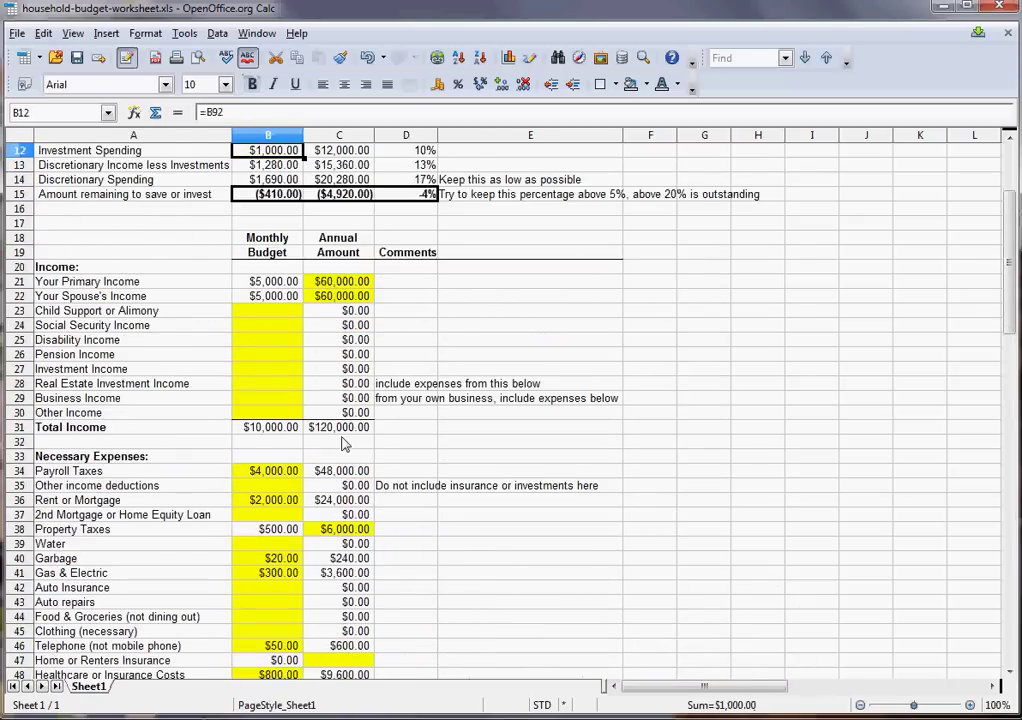
{"action": "key", "text": "Up"}
{"action": "key", "text": "Up"}
{"action": "key", "text": "Up"}
{"action": "key", "text": "Up"}
{"action": "key", "text": "Up"}
{"action": "key", "text": "Up"}
{"action": "key", "text": "Up"}
{"action": "key", "text": "Up"}
{"action": "key", "text": "Up"}
{"action": "key", "text": "Up"}
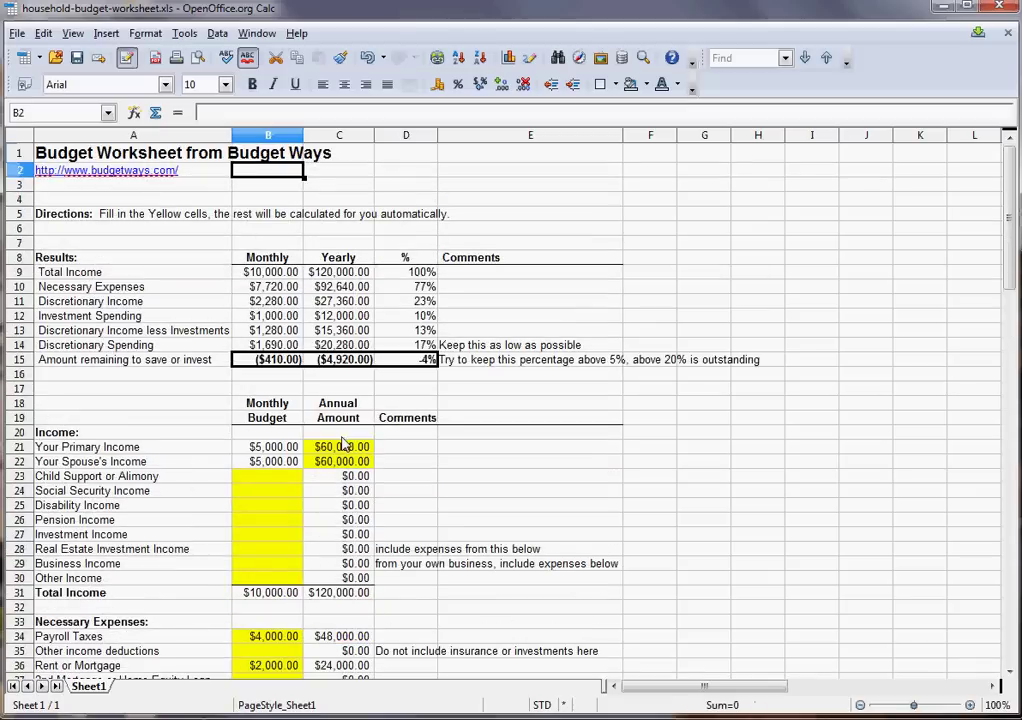
Go through the monthly Results figures down to the Amount remaining to save or invest.
{"action": "key", "text": "Down"}
{"action": "key", "text": "Down"}
{"action": "key", "text": "Down"}
{"action": "key", "text": "Down"}
{"action": "key", "text": "Down"}
{"action": "key", "text": "Down"}
{"action": "key", "text": "Down"}
{"action": "key", "text": "Down"}
{"action": "key", "text": "Down"}
{"action": "key", "text": "Down"}
{"action": "key", "text": "Down"}
{"action": "key", "text": "Down"}
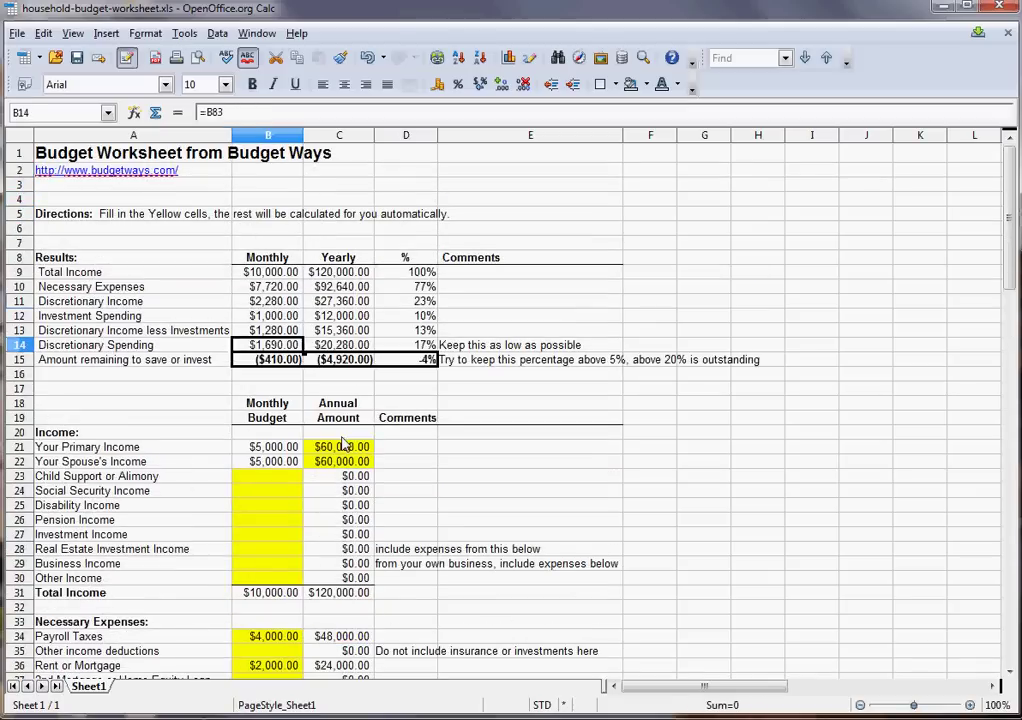
{"action": "key", "text": "Down"}
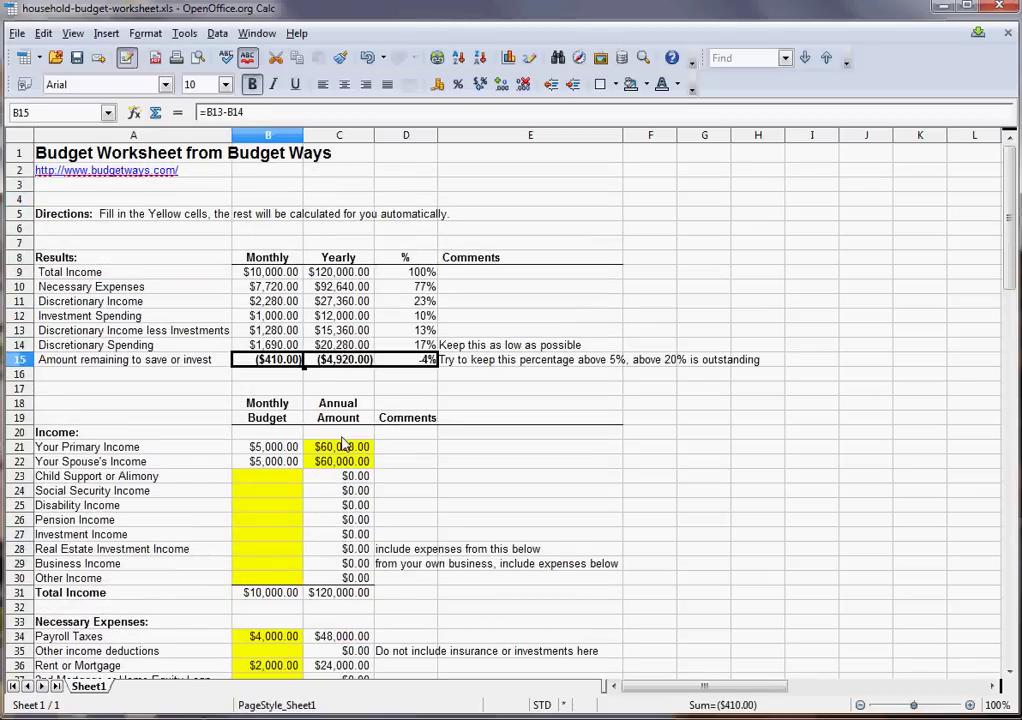
Check the monthly 401K, 403B deposits entry in the Investment Spending section.
{"action": "key", "text": "Page_Down"}
{"action": "key", "text": "Page_Down"}
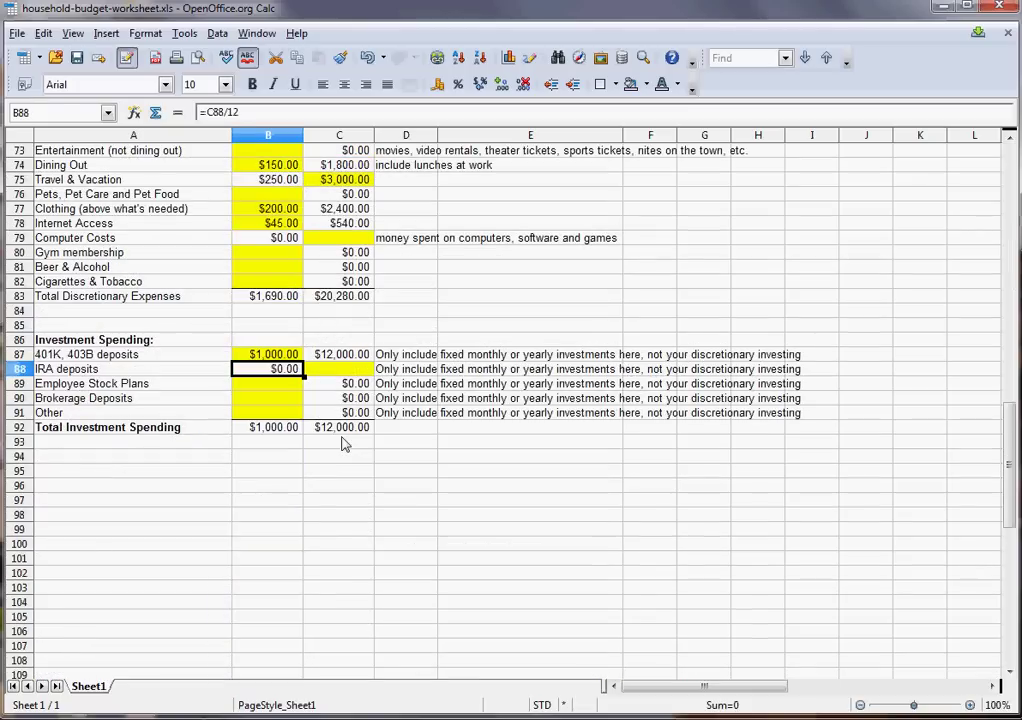
{"action": "key", "text": "Up"}
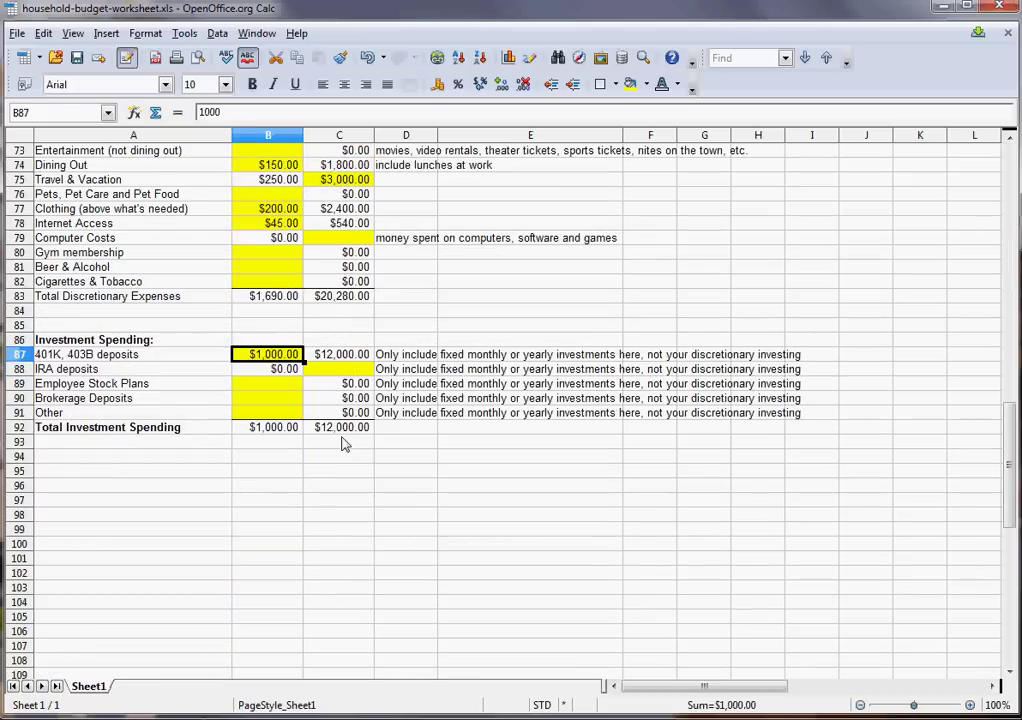
Review the Discretionary Expenses section again, working upward from the investment rows to the last necessary expense rows.
{"action": "key", "text": "Up"}
{"action": "key", "text": "Up"}
{"action": "key", "text": "Up"}
{"action": "key", "text": "Up"}
{"action": "key", "text": "Up"}
{"action": "key", "text": "Up"}
{"action": "key", "text": "Up"}
{"action": "key", "text": "Up"}
{"action": "key", "text": "Up"}
{"action": "key", "text": "Up"}
{"action": "key", "text": "Up"}
{"action": "key", "text": "Up"}
{"action": "key", "text": "Up"}
{"action": "key", "text": "Up"}
{"action": "key", "text": "Up"}
{"action": "key", "text": "Up"}
{"action": "key", "text": "Up"}
{"action": "key", "text": "Up"}
{"action": "key", "text": "Up"}
{"action": "key", "text": "Up"}
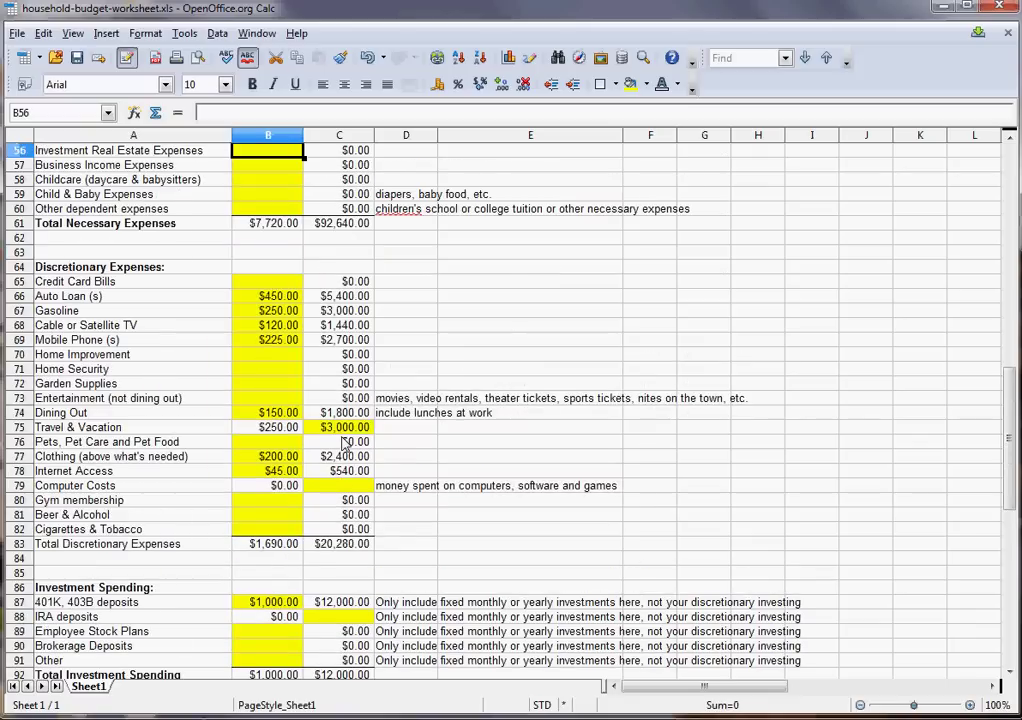
Review the monthly Discretionary Expenses entries, working downward from the last necessary expense rows.
{"action": "key", "text": "Down"}
{"action": "key", "text": "Down"}
{"action": "key", "text": "Down"}
{"action": "key", "text": "Down"}
{"action": "key", "text": "Down"}
{"action": "key", "text": "Down"}
{"action": "key", "text": "Down"}
{"action": "key", "text": "Down"}
{"action": "key", "text": "Down"}
{"action": "key", "text": "Down"}
{"action": "key", "text": "Down"}
{"action": "key", "text": "Down"}
{"action": "key", "text": "Down"}
{"action": "key", "text": "Down"}
Go back up through the Necessary Expenses rows to the start of the Income section.
{"action": "key", "text": "Up"}
{"action": "key", "text": "Up"}
{"action": "key", "text": "Up"}
{"action": "key", "text": "Up"}
{"action": "key", "text": "Up"}
{"action": "key", "text": "Up"}
{"action": "key", "text": "Up"}
{"action": "key", "text": "Up"}
{"action": "key", "text": "Up"}
{"action": "key", "text": "Up"}
{"action": "key", "text": "Up"}
{"action": "key", "text": "Up"}
{"action": "key", "text": "Up"}
{"action": "key", "text": "Up"}
{"action": "key", "text": "Up"}
{"action": "key", "text": "Up"}
{"action": "key", "text": "Up"}
{"action": "key", "text": "Up"}
{"action": "key", "text": "Up"}
{"action": "key", "text": "Up"}
{"action": "key", "text": "Up"}
{"action": "key", "text": "Up"}
{"action": "key", "text": "Up"}
{"action": "key", "text": "Up"}
Set the monthly Payroll Taxes under Necessary Expenses to 3500.
{"action": "key", "text": "Down"}
{"action": "key", "text": "Down"}
{"action": "key", "text": "Down"}
{"action": "key", "text": "Down"}
{"action": "key", "text": "Down"}
{"action": "key", "text": "Down"}
{"action": "key", "text": "Down"}
{"action": "key", "text": "Down"}
{"action": "key", "text": "Down"}
{"action": "key", "text": "Down"}
{"action": "key", "text": "Down"}
{"action": "key", "text": "Down"}
{"action": "key", "text": "Down"}
{"action": "key", "text": "Down"}
{"action": "type", "text": "3500"}
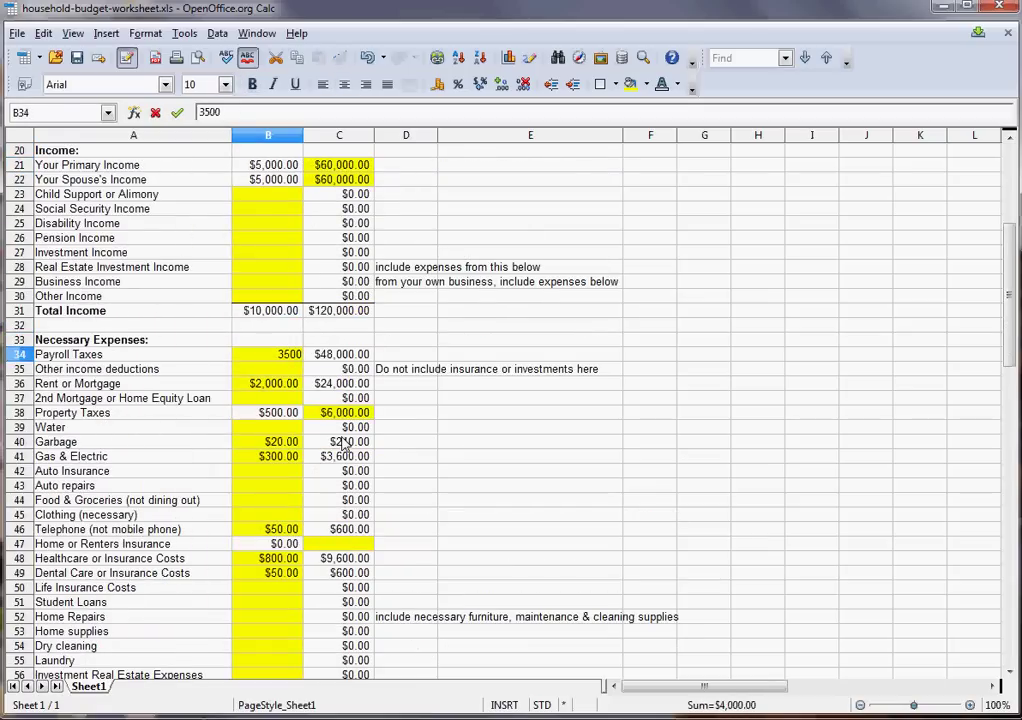
{"action": "key", "text": "Return"}
Set the monthly Healthcare or Insurance Costs under Necessary Expenses to 0.
{"action": "key", "text": "Down"}
{"action": "key", "text": "Down"}
{"action": "key", "text": "Down"}
{"action": "key", "text": "Down"}
{"action": "key", "text": "Down"}
{"action": "key", "text": "Down"}
{"action": "key", "text": "Down"}
{"action": "key", "text": "Down"}
{"action": "key", "text": "Down"}
{"action": "key", "text": "Down"}
{"action": "key", "text": "Down"}
{"action": "key", "text": "Down"}
{"action": "key", "text": "Down"}
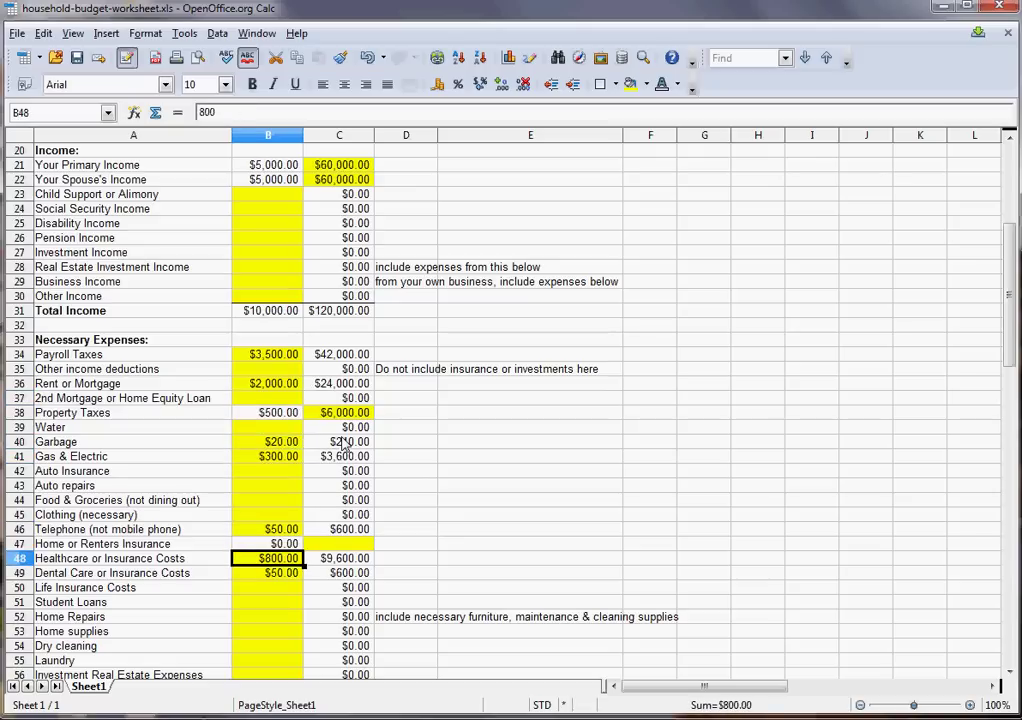
{"action": "type", "text": "0"}
{"action": "key", "text": "Return"}
Return from the Necessary Expenses rows to the Results summary at the start of the worksheet.
{"action": "key", "text": "Up"}
{"action": "key", "text": "Up"}
{"action": "key", "text": "Up"}
{"action": "key", "text": "Up"}
{"action": "key", "text": "Up"}
{"action": "key", "text": "Up"}
{"action": "key", "text": "Up"}
{"action": "key", "text": "Up"}
{"action": "key", "text": "Up"}
{"action": "key", "text": "Up"}
{"action": "key", "text": "Up"}
{"action": "key", "text": "Up"}
{"action": "key", "text": "Up"}
{"action": "key", "text": "Up"}
{"action": "key", "text": "Up"}
{"action": "key", "text": "Up"}
{"action": "key", "text": "Up"}
{"action": "key", "text": "Up"}
{"action": "key", "text": "Up"}
{"action": "key", "text": "Up"}
{"action": "key", "text": "Up"}
{"action": "key", "text": "Up"}
{"action": "key", "text": "Up"}
{"action": "key", "text": "Up"}
{"action": "key", "text": "Up"}
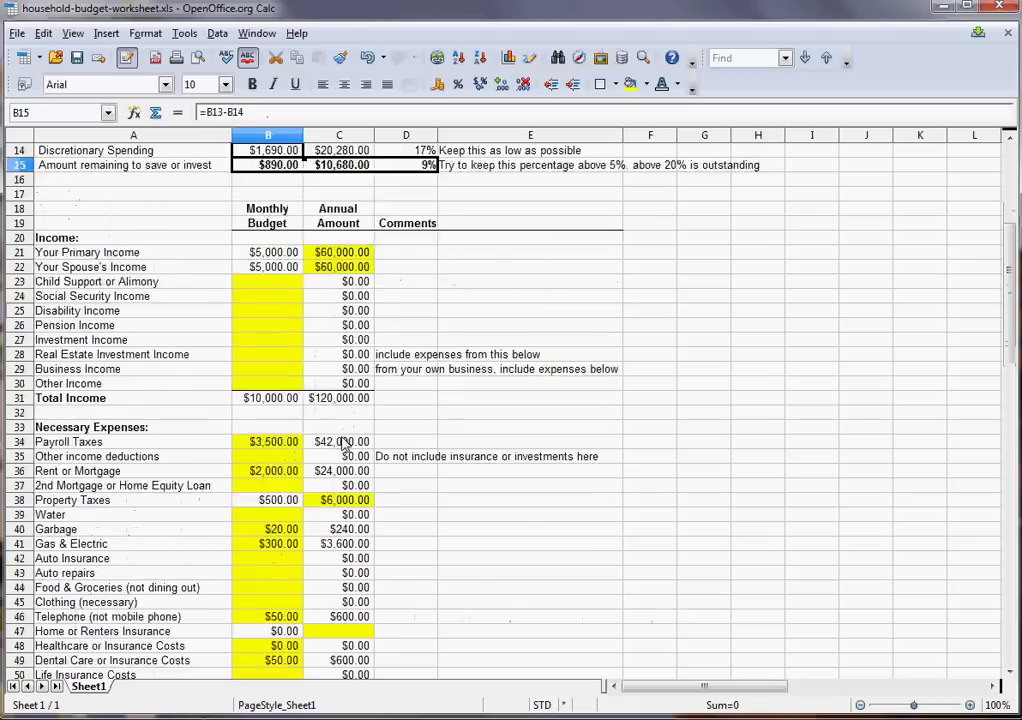
Check the recalculated monthly Results figures down to the Amount remaining to save or invest.
{"action": "key", "text": "Down"}
{"action": "key", "text": "Down"}
{"action": "key", "text": "Down"}
{"action": "key", "text": "Down"}
{"action": "key", "text": "Down"}
{"action": "key", "text": "Down"}
{"action": "key", "text": "Down"}
{"action": "key", "text": "Down"}
{"action": "key", "text": "Down"}
{"action": "key", "text": "Down"}
{"action": "key", "text": "Down"}
{"action": "key", "text": "Down"}
{"action": "key", "text": "Down"}
{"action": "key", "text": "Down"}
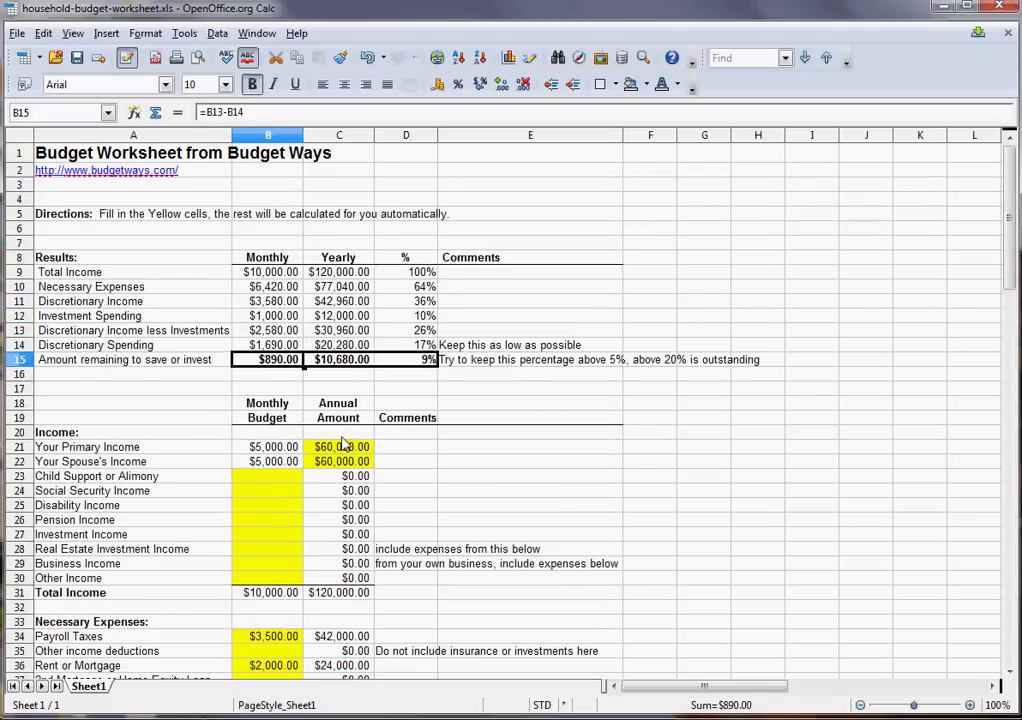
Examine the Total Income row of the Results summary across to the percentages for income and Necessary Expenses.
{"action": "key", "text": "Left"}
{"action": "key", "text": "Right"}
{"action": "key", "text": "Up"}
{"action": "key", "text": "Up"}
{"action": "key", "text": "Up"}
{"action": "key", "text": "Up"}
{"action": "key", "text": "Up"}
{"action": "key", "text": "Up"}
{"action": "key", "text": "Right"}
{"action": "key", "text": "Right"}
{"action": "key", "text": "Down"}
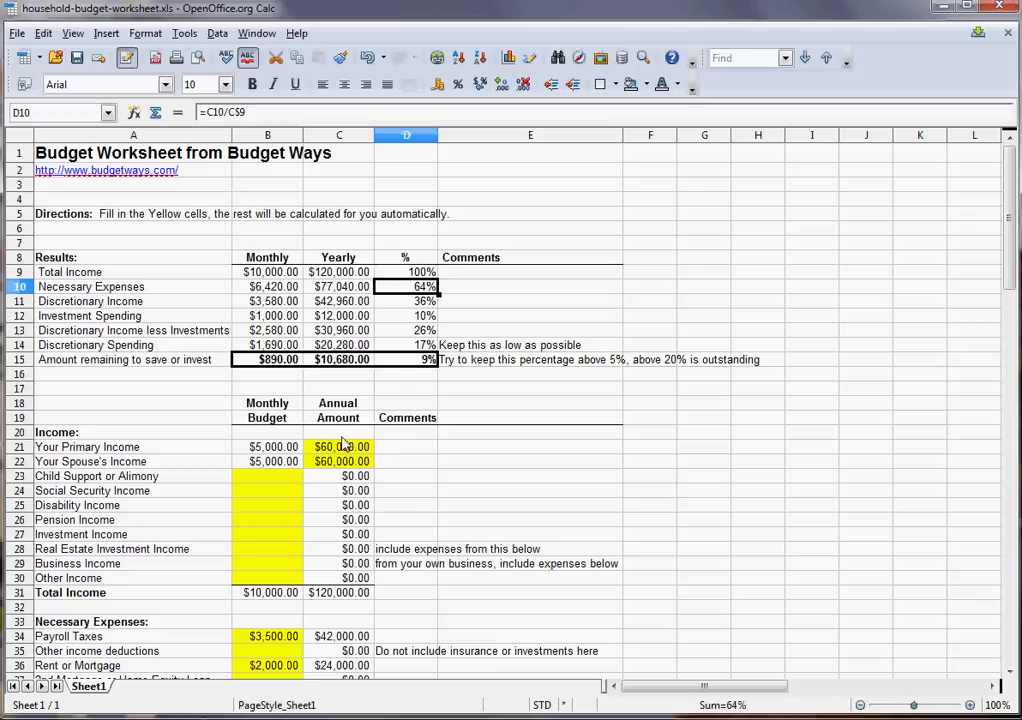
Review the remaining Results percentages, the Income section and the Necessary Expenses down to the Childcare row.
{"action": "key", "text": "Down"}
{"action": "key", "text": "Down"}
{"action": "key", "text": "Down"}
{"action": "key", "text": "Down"}
{"action": "key", "text": "Down"}
{"action": "key", "text": "Down"}
{"action": "key", "text": "Down"}
{"action": "key", "text": "Down"}
{"action": "key", "text": "Down"}
{"action": "key", "text": "Down"}
{"action": "key", "text": "Down"}
{"action": "key", "text": "Down"}
{"action": "key", "text": "Down"}
{"action": "key", "text": "Down"}
{"action": "key", "text": "Down"}
{"action": "key", "text": "Down"}
{"action": "key", "text": "Down"}
{"action": "key", "text": "Down"}
{"action": "key", "text": "Down"}
{"action": "key", "text": "Down"}
{"action": "key", "text": "Down"}
{"action": "key", "text": "Down"}
{"action": "key", "text": "Down"}
{"action": "key", "text": "Down"}
{"action": "key", "text": "Down"}
{"action": "key", "text": "Down"}
{"action": "key", "text": "Down"}
{"action": "key", "text": "Down"}
{"action": "key", "text": "Down"}
{"action": "key", "text": "Down"}
{"action": "key", "text": "Down"}
{"action": "key", "text": "Down"}
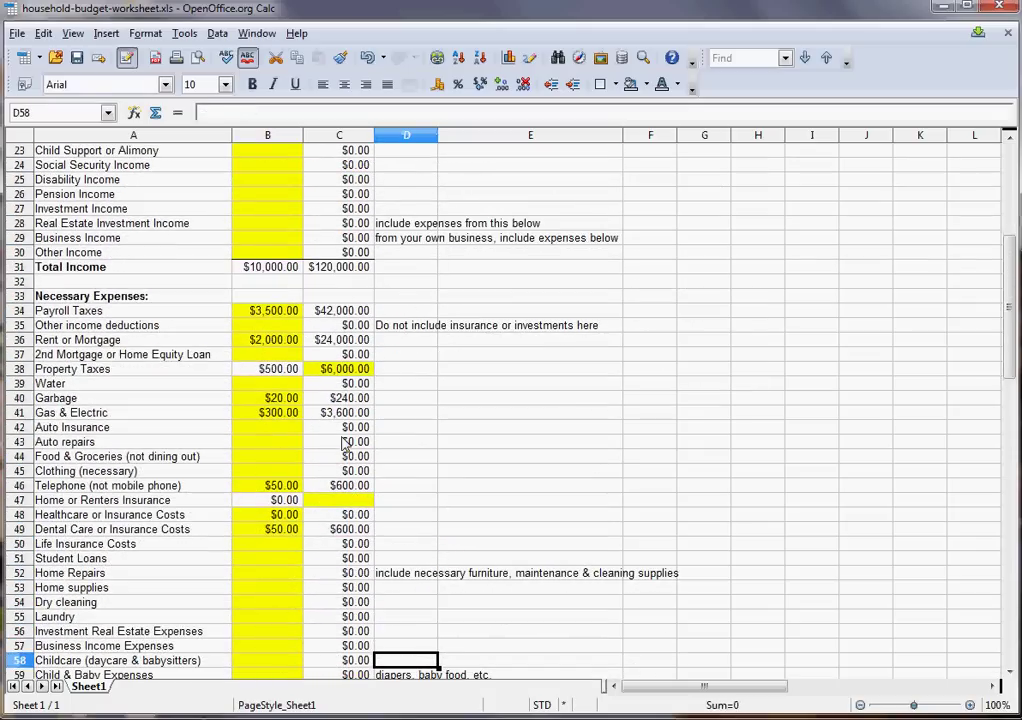
Go back through the Necessary Expenses from the Childcare row to the monthly Rent or Mortgage amount and examine it.
{"action": "key", "text": "Up"}
{"action": "key", "text": "Up"}
{"action": "key", "text": "Up"}
{"action": "key", "text": "Up"}
{"action": "key", "text": "Up"}
{"action": "key", "text": "Up"}
{"action": "key", "text": "Up"}
{"action": "key", "text": "Up"}
{"action": "key", "text": "Up"}
{"action": "key", "text": "Up"}
{"action": "key", "text": "Up"}
{"action": "key", "text": "Up"}
{"action": "key", "text": "Up"}
{"action": "key", "text": "Up"}
{"action": "key", "text": "Up"}
{"action": "key", "text": "Up"}
{"action": "key", "text": "Up"}
{"action": "key", "text": "Up"}
{"action": "key", "text": "Up"}
{"action": "key", "text": "Up"}
{"action": "key", "text": "Left"}
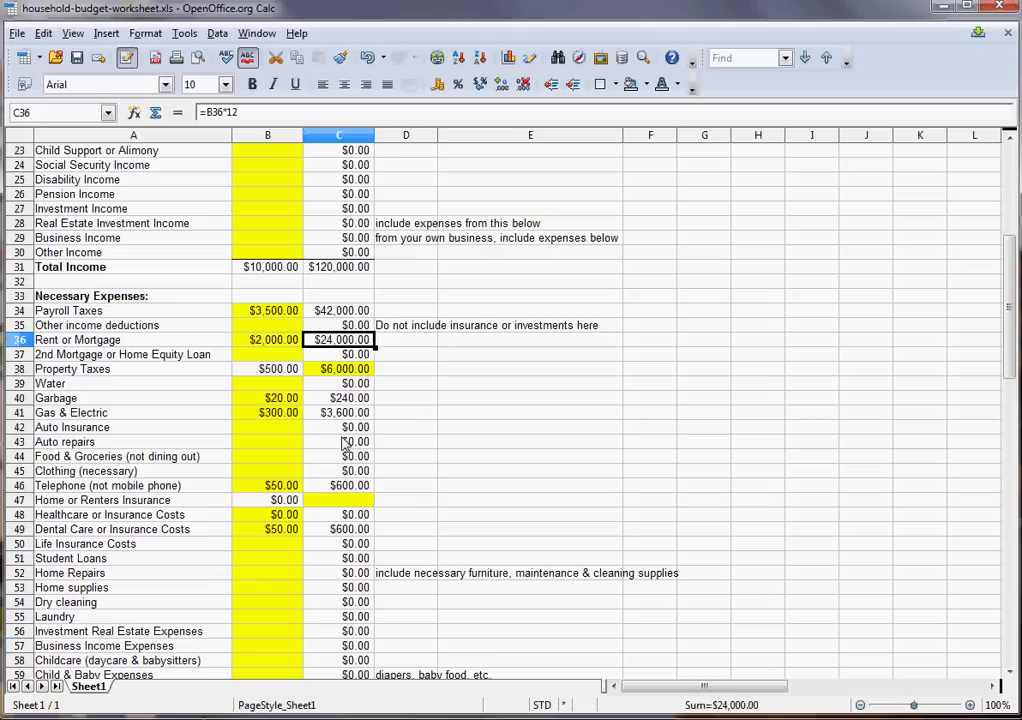
{"action": "key", "text": "Left"}
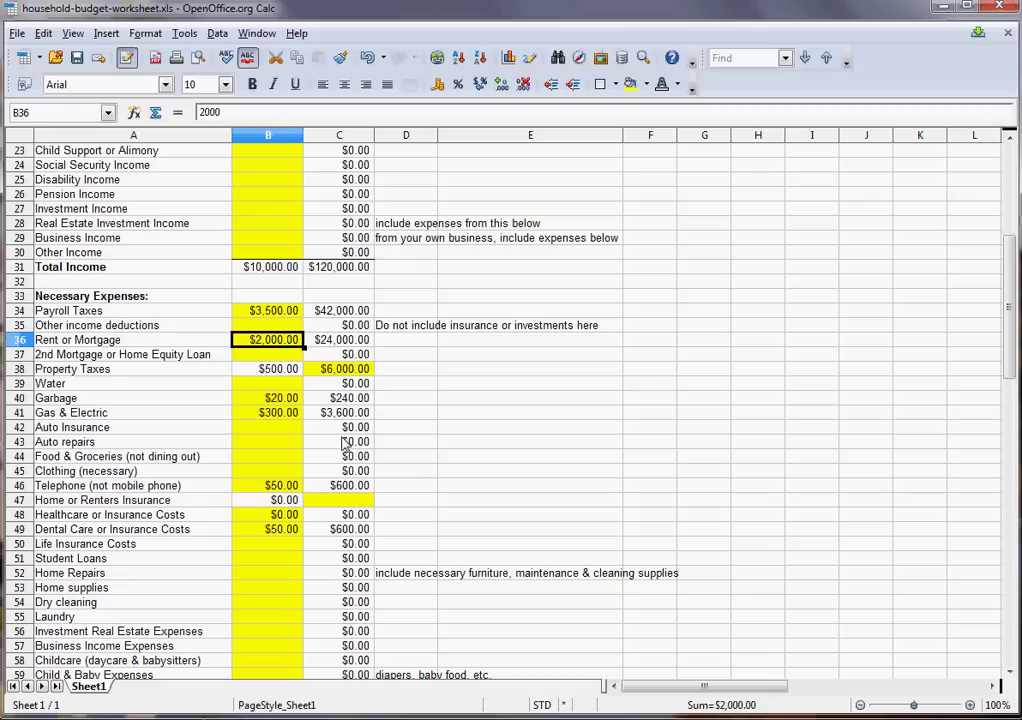
Review the monthly Necessary Expenses from Property Taxes through the utility, auto, food and clothing rows to Healthcare, ending on Auto Insurance.
{"action": "key", "text": "Down"}
{"action": "key", "text": "Down"}
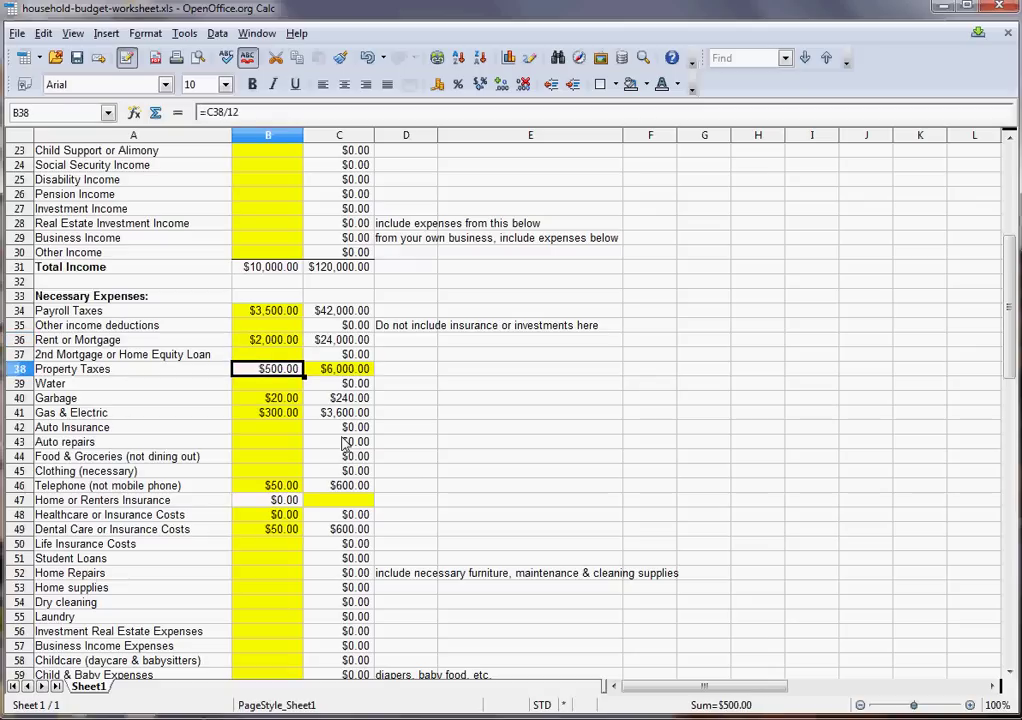
{"action": "key", "text": "Down"}
{"action": "key", "text": "Down"}
{"action": "key", "text": "Down"}
{"action": "key", "text": "Down"}
{"action": "key", "text": "Down"}
{"action": "key", "text": "Down"}
{"action": "key", "text": "Up"}
{"action": "key", "text": "Down"}
{"action": "key", "text": "Down"}
{"action": "key", "text": "Down"}
{"action": "key", "text": "Down"}
{"action": "key", "text": "Down"}
{"action": "key", "text": "Up"}
{"action": "key", "text": "Up"}
{"action": "key", "text": "Up"}
{"action": "key", "text": "Up"}
{"action": "key", "text": "Up"}
{"action": "key", "text": "Up"}
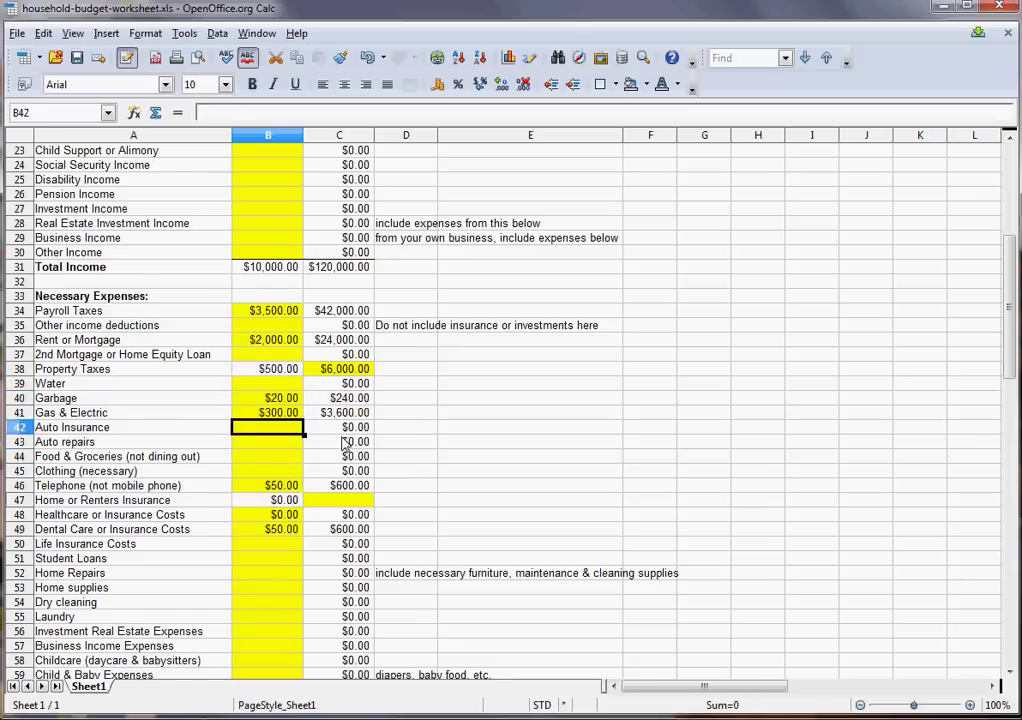
Check the Results summary and the Investment Spending section, ending on the monthly Brokerage Deposits cell.
{"action": "key", "text": "Page_Up"}
{"action": "key", "text": "Page_Up"}
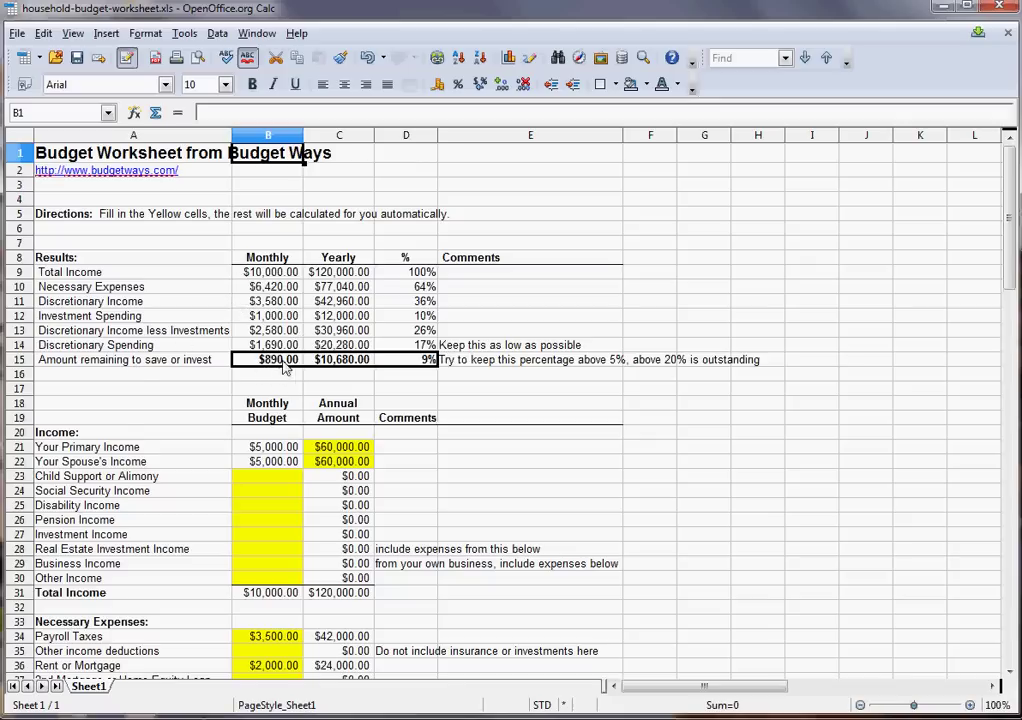
{"action": "scroll", "coordinate": [268, 366], "scroll_direction": "down", "scroll_amount": 15}
{"action": "scroll", "coordinate": [270, 367], "scroll_direction": "down", "scroll_amount": 8}
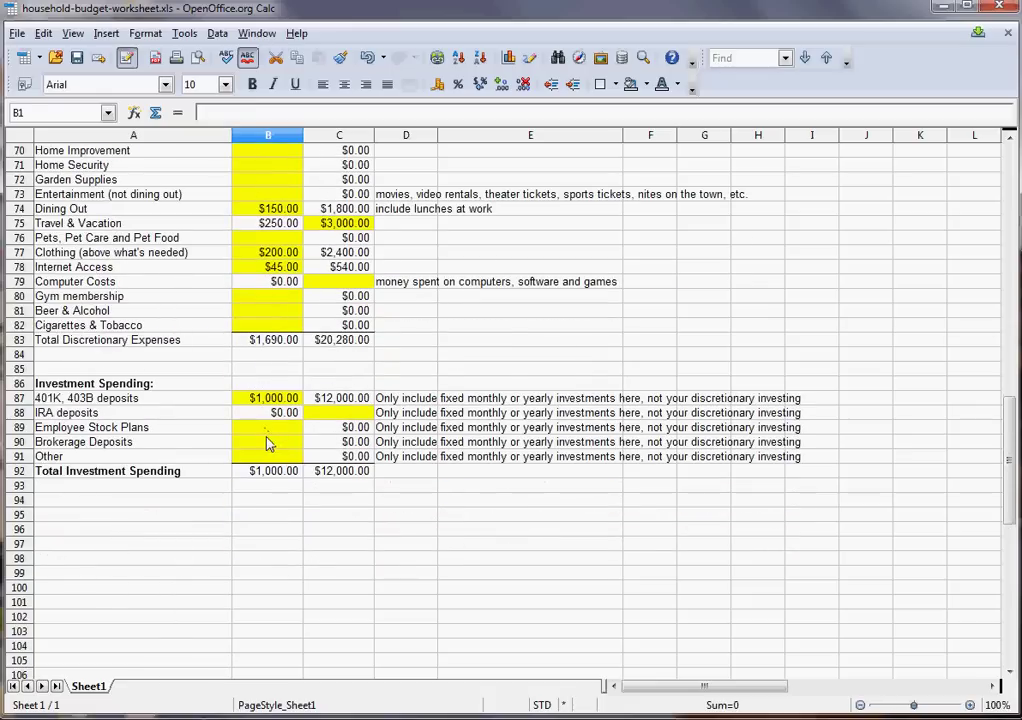
{"action": "left_click", "coordinate": [267, 442]}
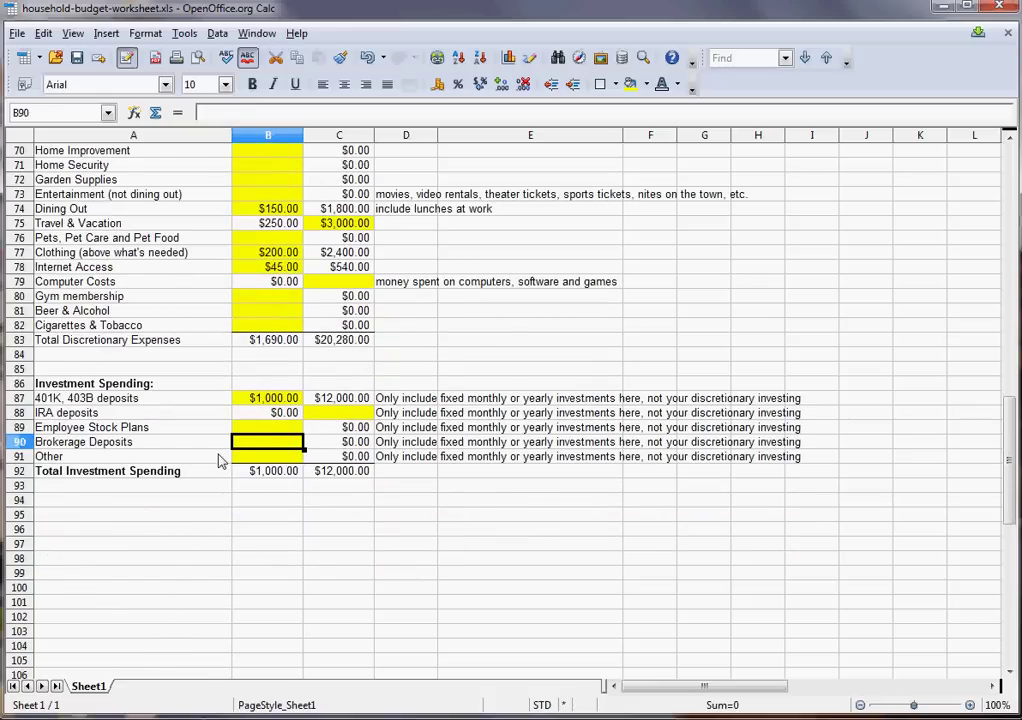
Return from Investment Spending to the start of the worksheet and select the empty cell A4 above the Directions.
{"action": "scroll", "coordinate": [220, 460], "scroll_direction": "up", "scroll_amount": 20}
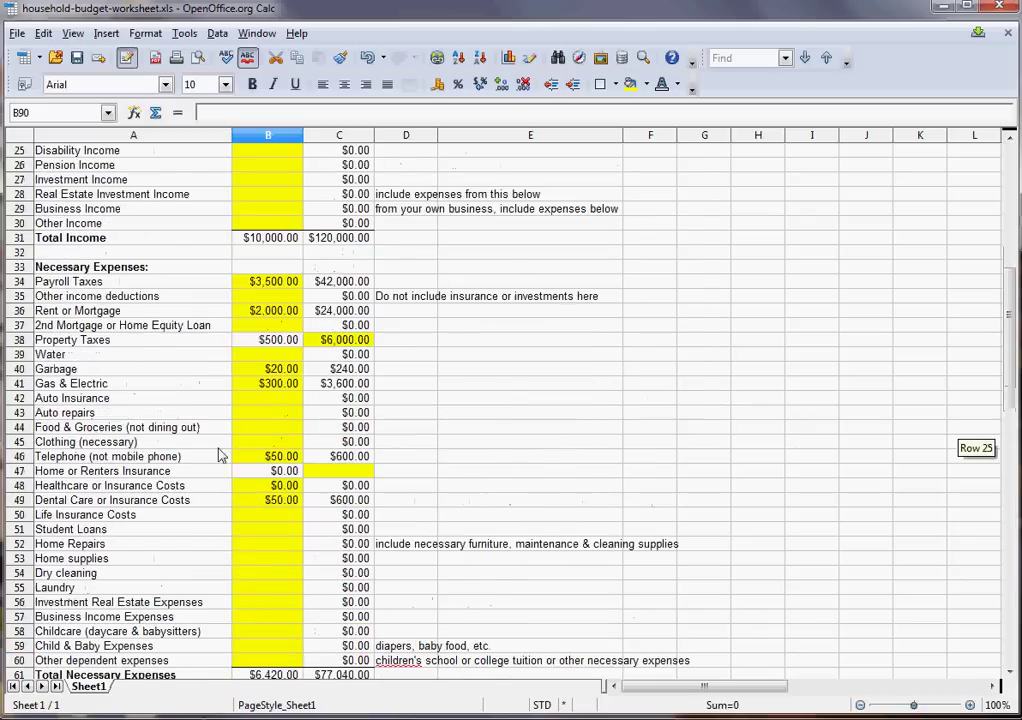
{"action": "scroll", "coordinate": [220, 455], "scroll_direction": "up", "scroll_amount": 3}
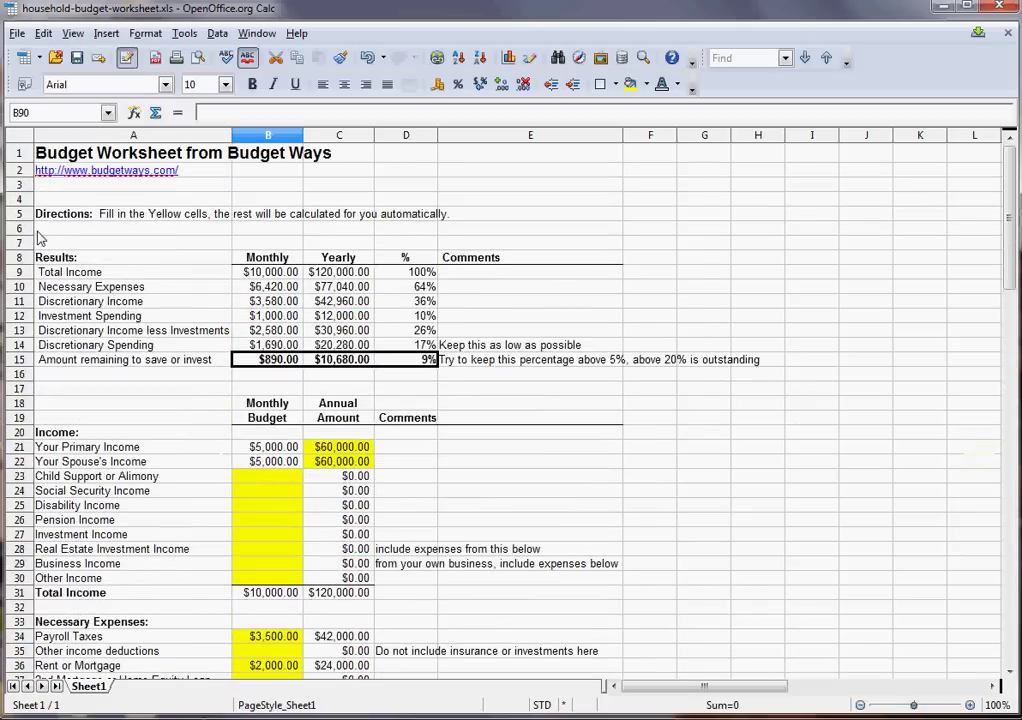
{"action": "left_click", "coordinate": [57, 200]}
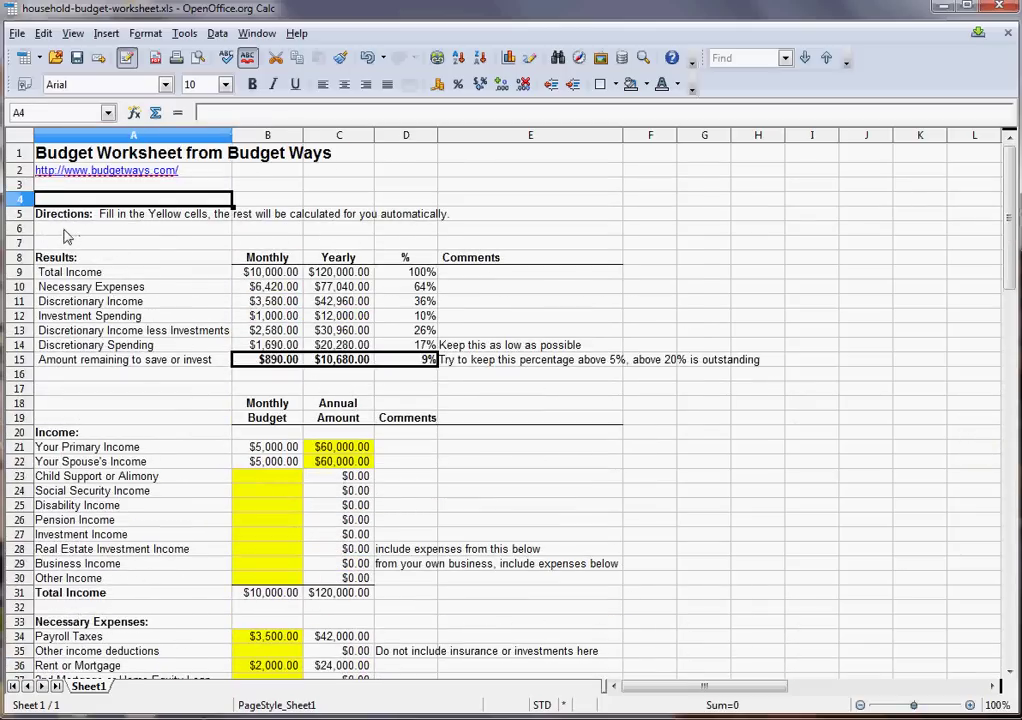